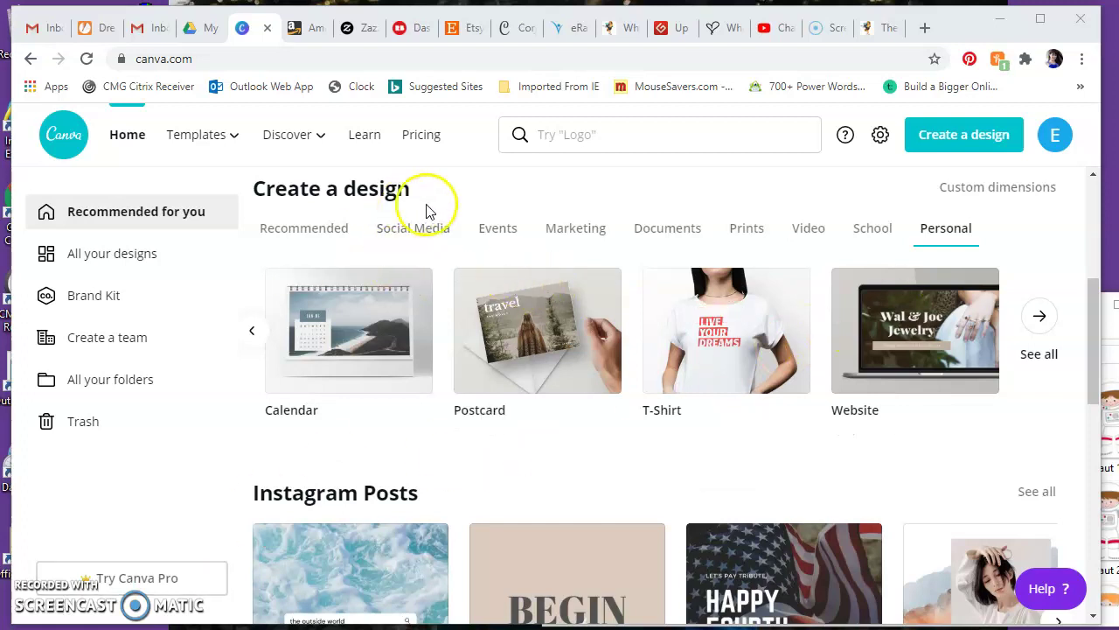
Create a new design of the Calendar type
scroll(603, 229, up, 3)
scroll(603, 231, down, 2)
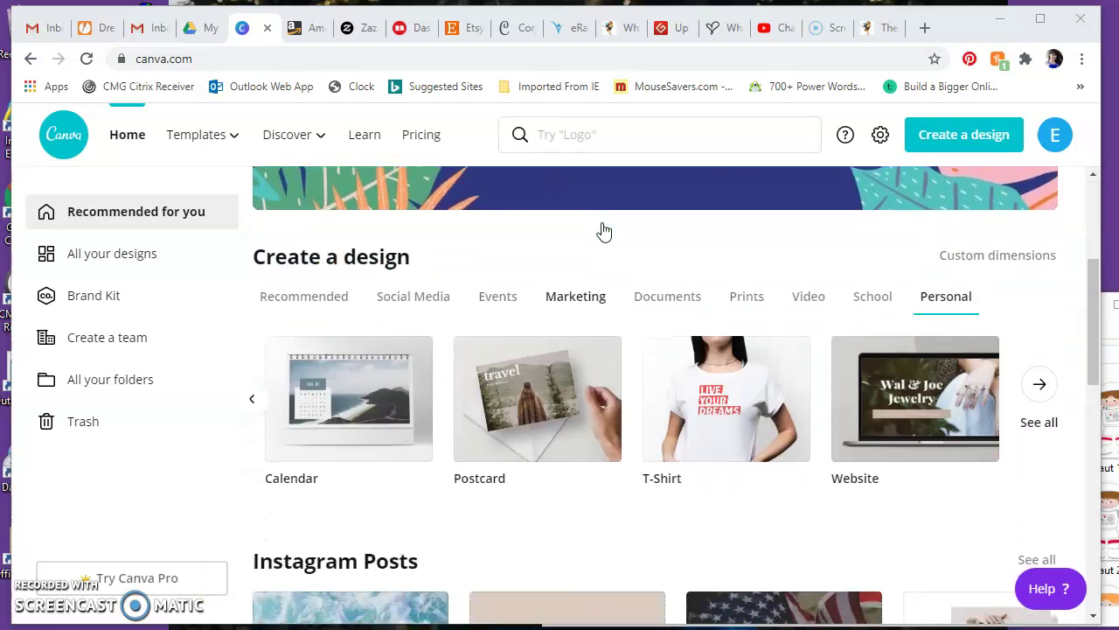
click(347, 418)
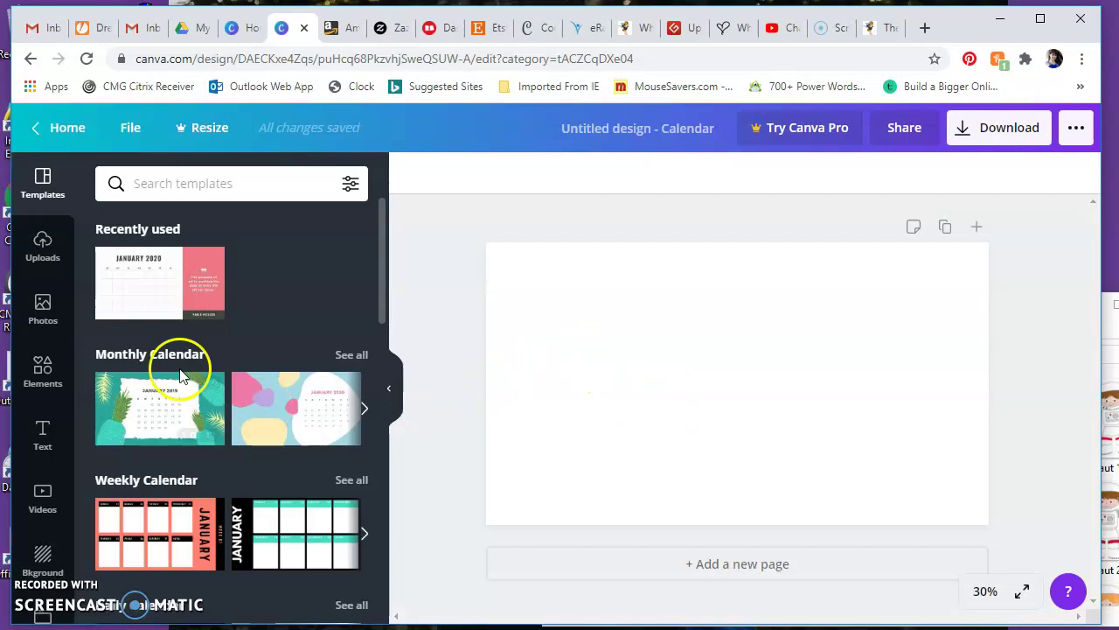
Browse the calendar templates by category and through all results for a suitable layout
scroll(174, 393, down, 3)
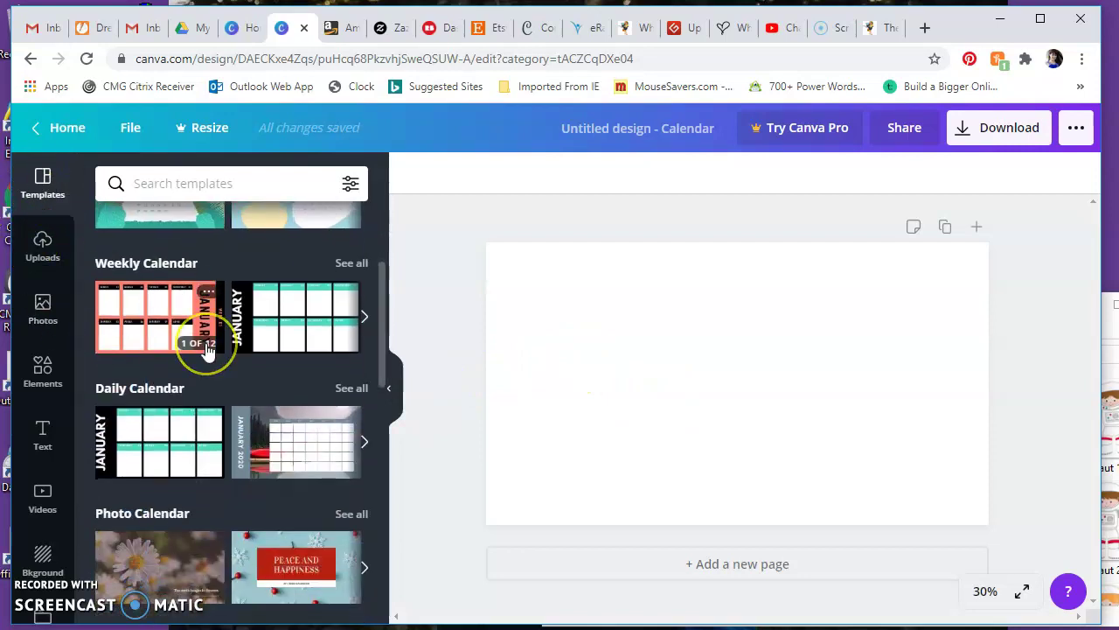
scroll(210, 351, down, 2)
scroll(207, 351, down, 4)
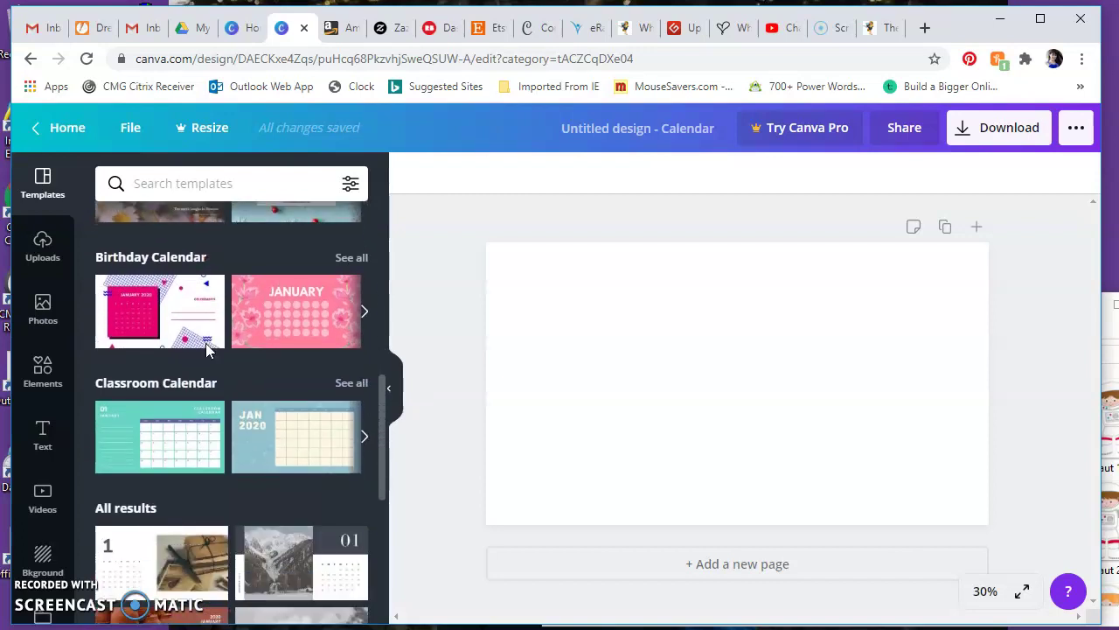
scroll(207, 351, down, 4)
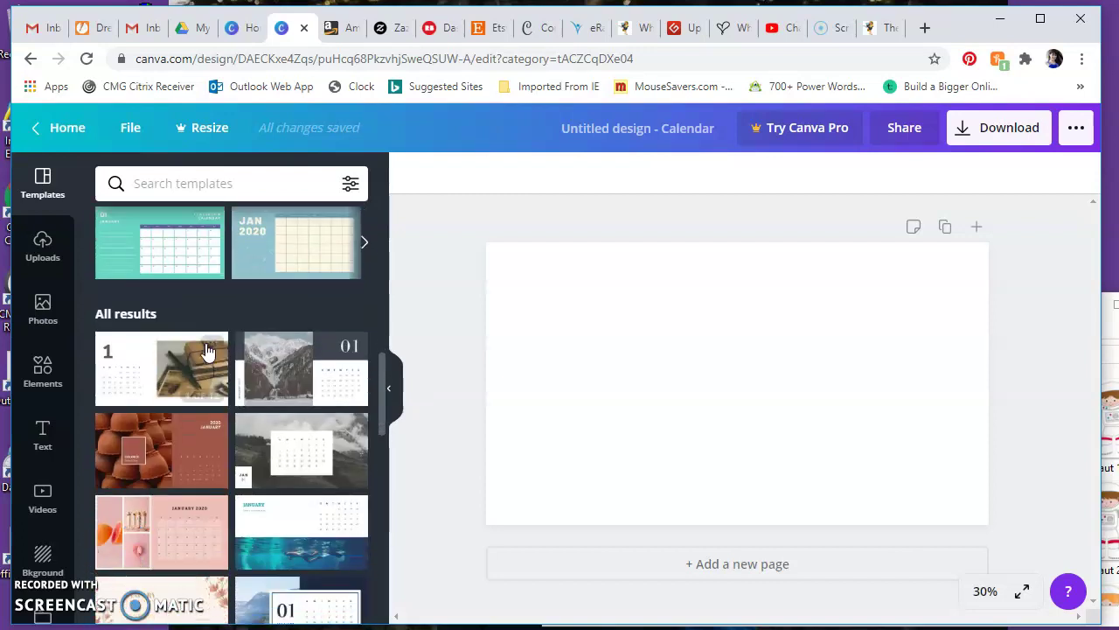
scroll(208, 351, down, 4)
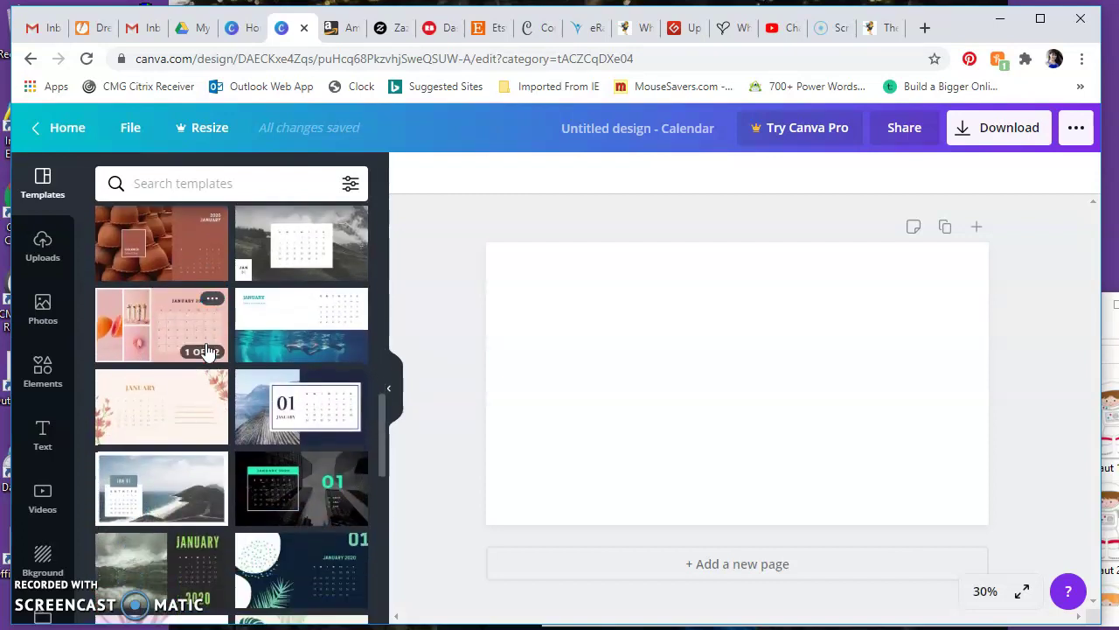
scroll(207, 351, down, 7)
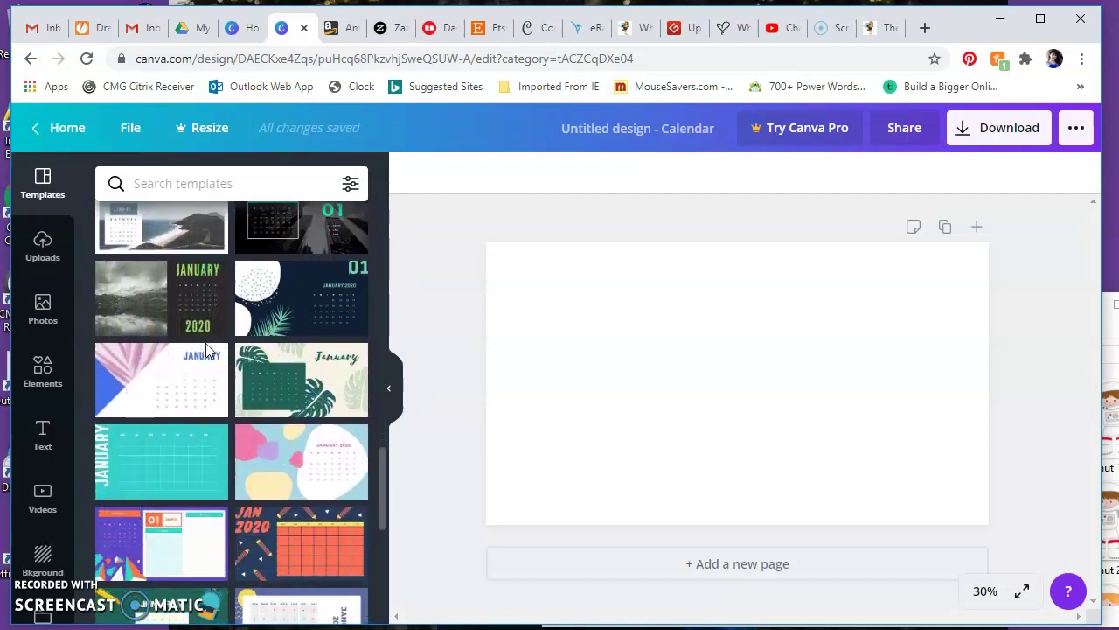
scroll(207, 350, down, 7)
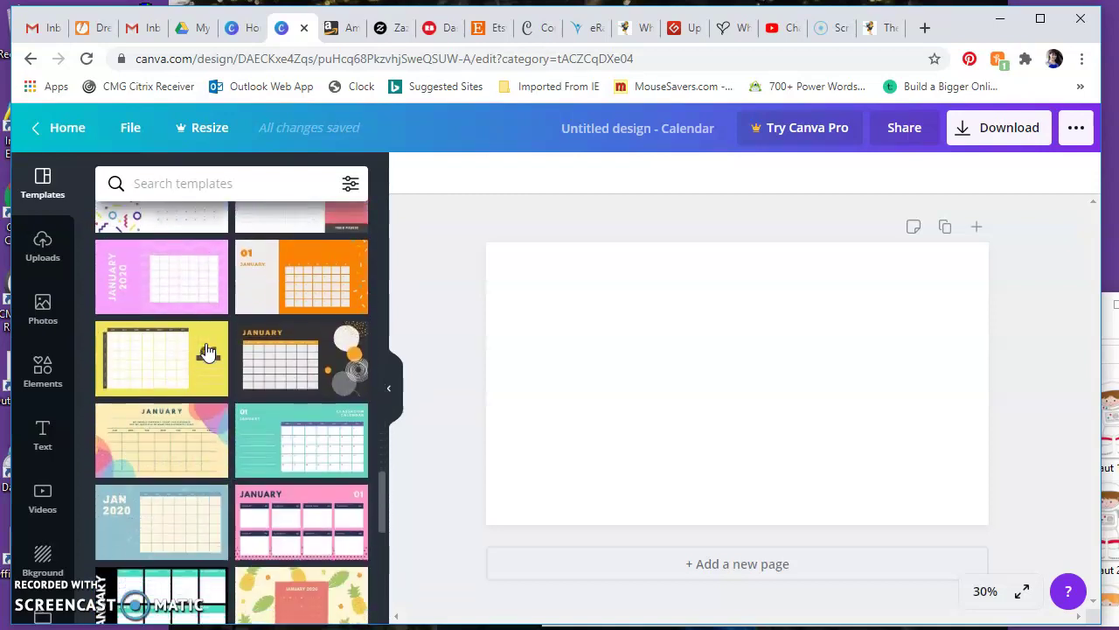
scroll(207, 351, down, 8)
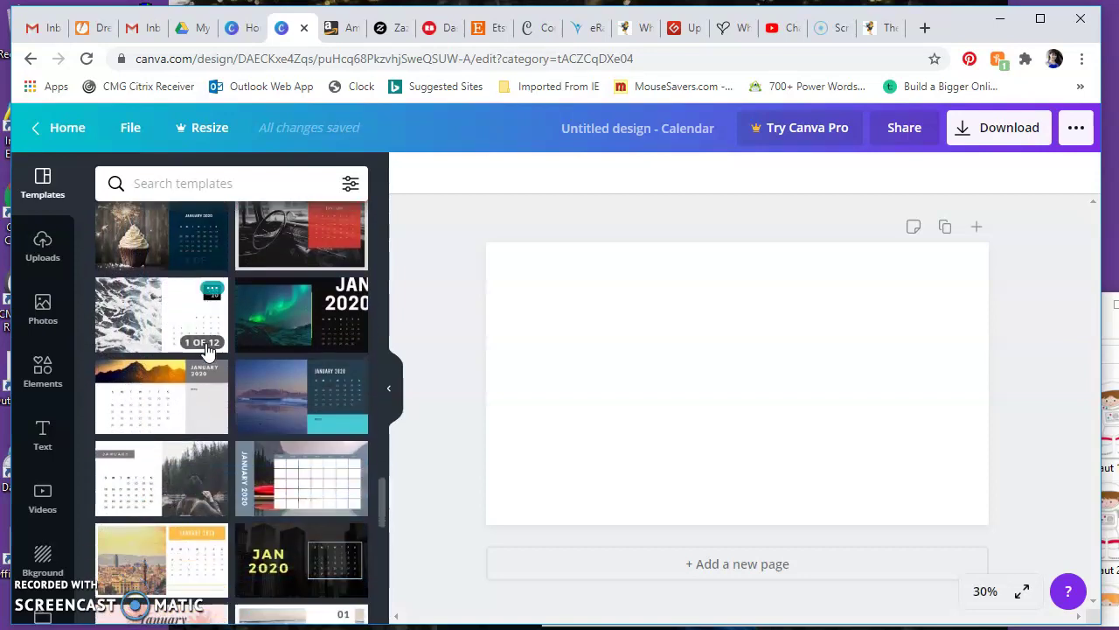
scroll(207, 351, down, 3)
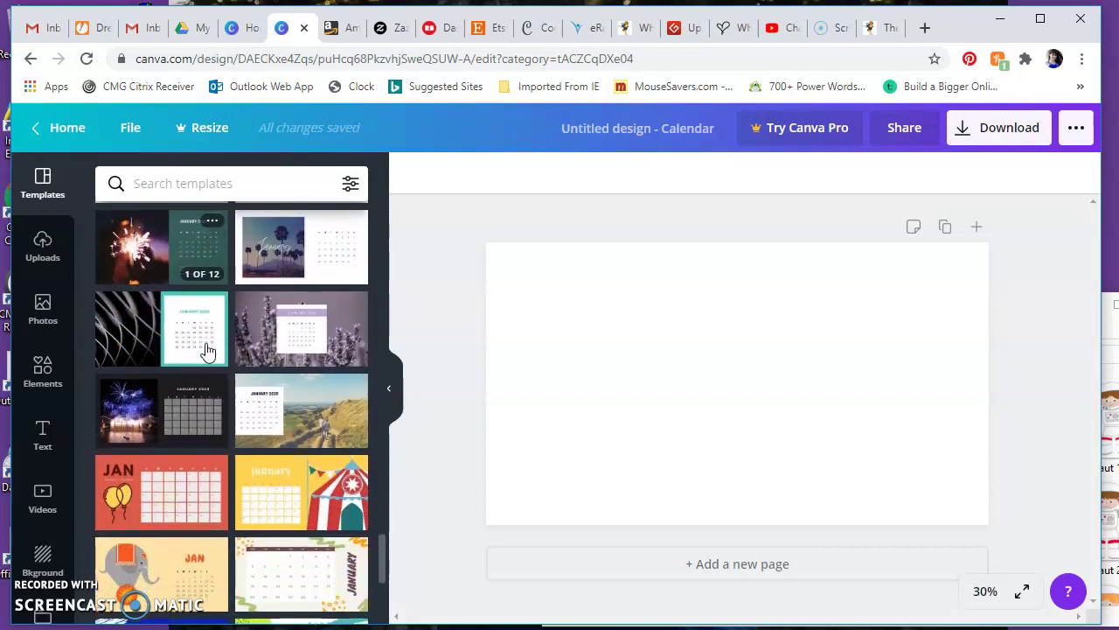
scroll(207, 351, up, 1)
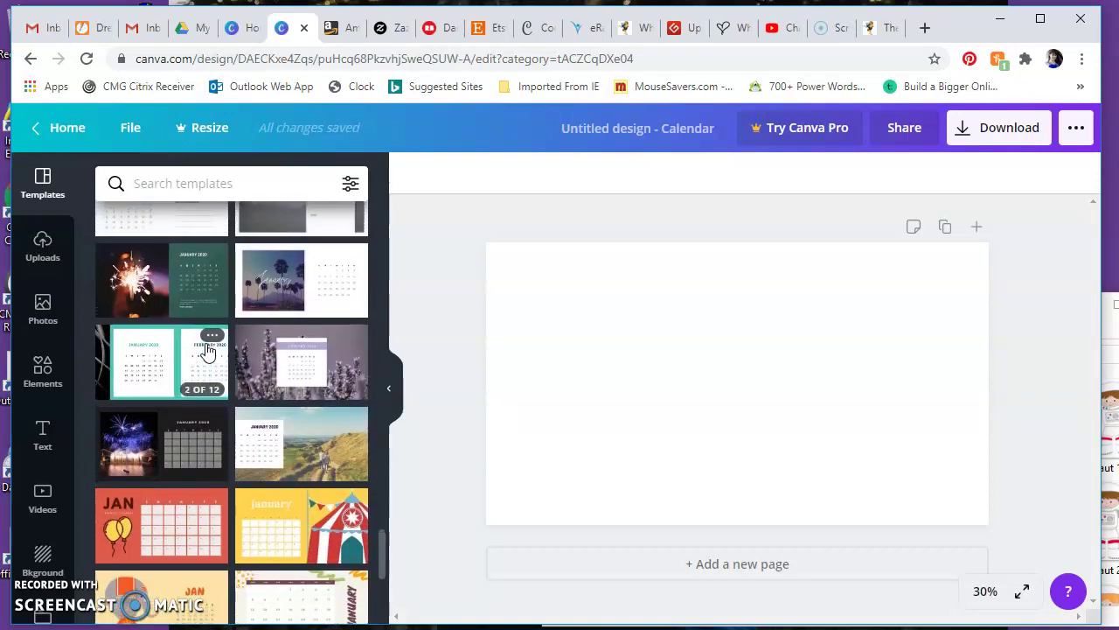
scroll(208, 350, down, 5)
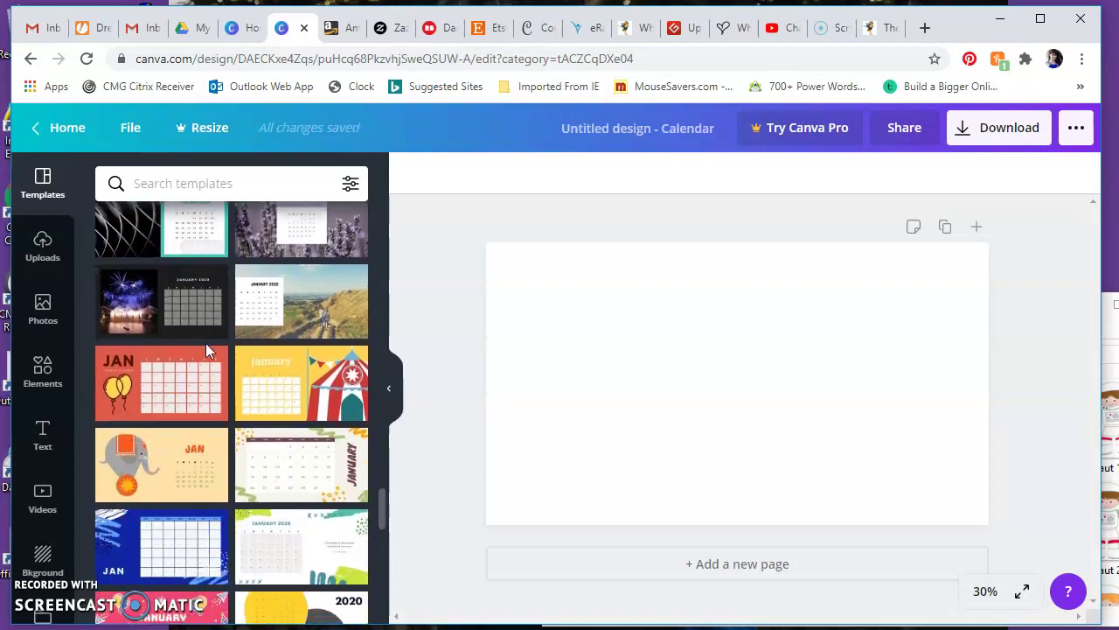
scroll(207, 350, up, 15)
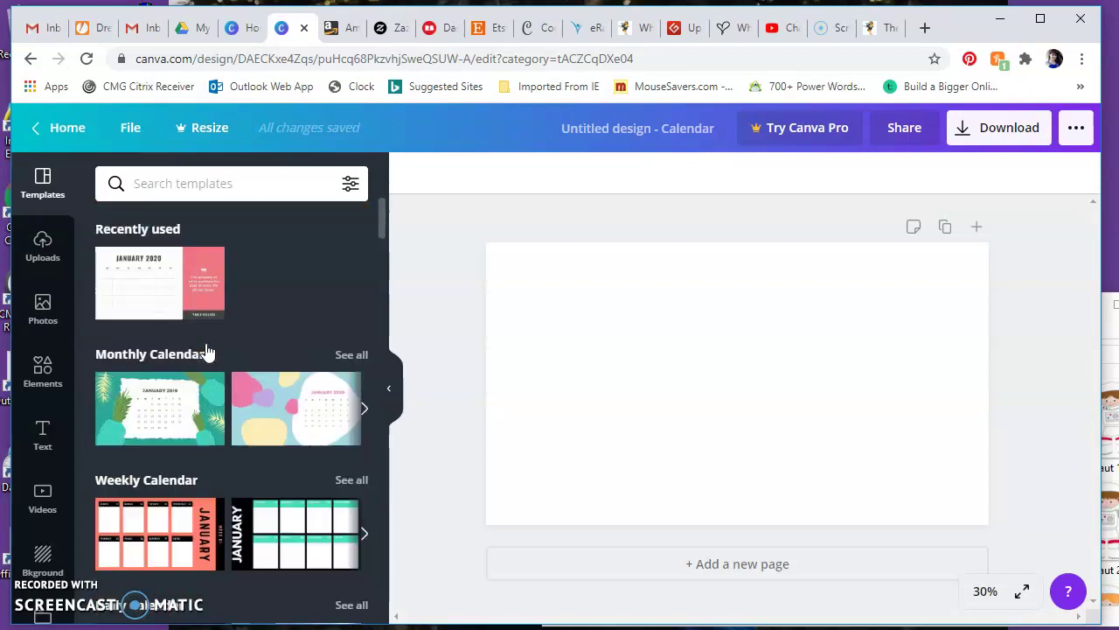
Apply the July 2020 page of the White Checkered Colorful Daily Quote Calendar template to the blank page
click(123, 286)
click(123, 286)
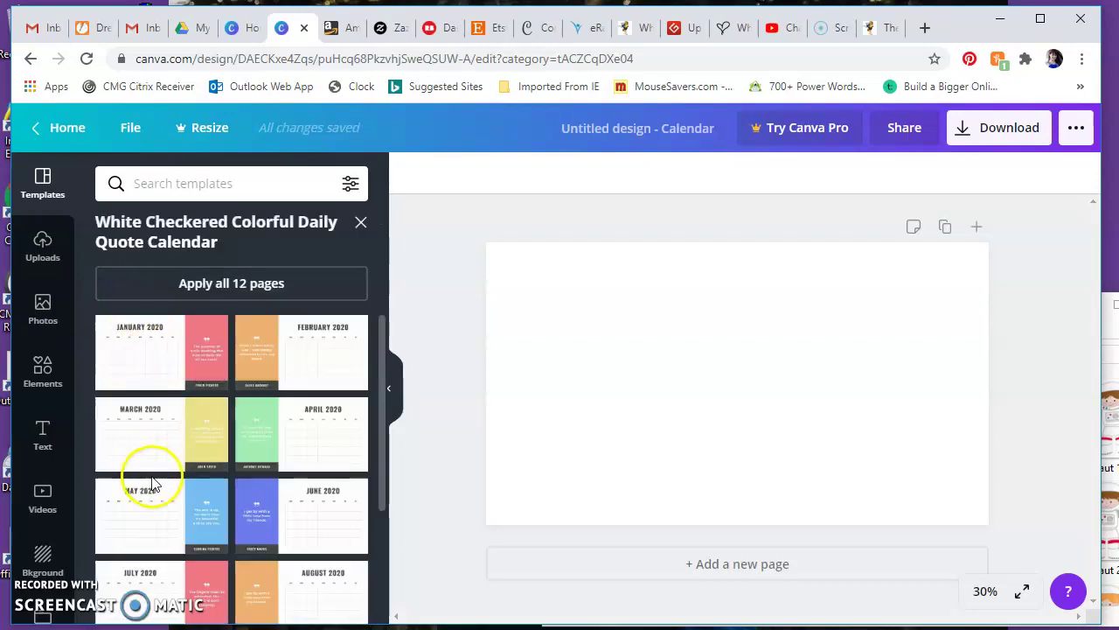
click(147, 600)
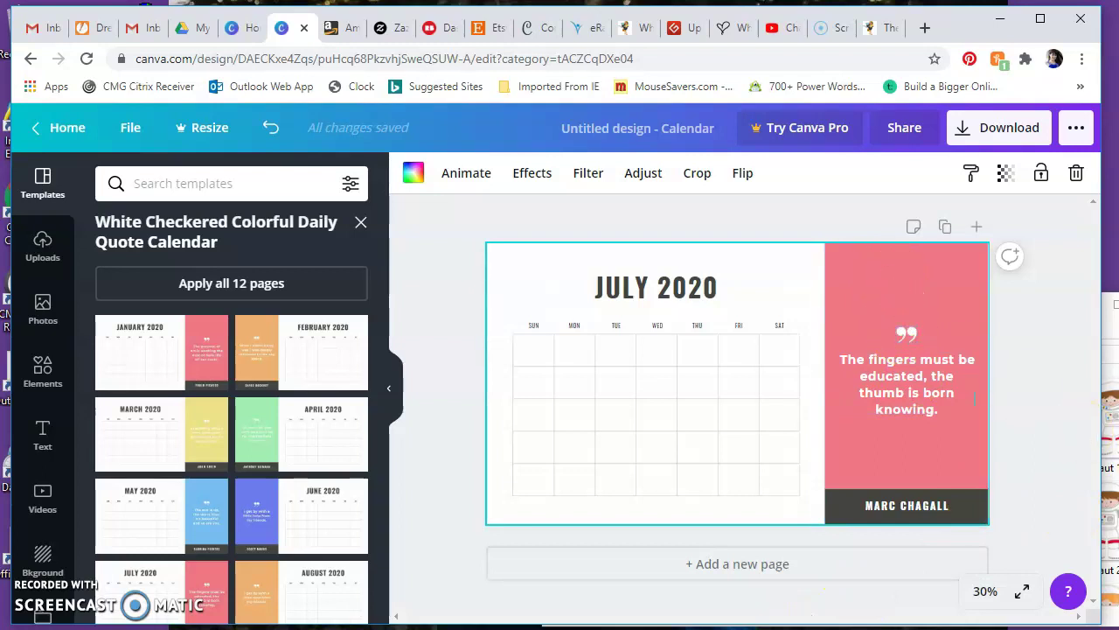
Upload Astronaut 1b.png, Alien ship 1.png and Shooting star.png from the Space Png Files folder to the design's image library
key(alt+Tab)
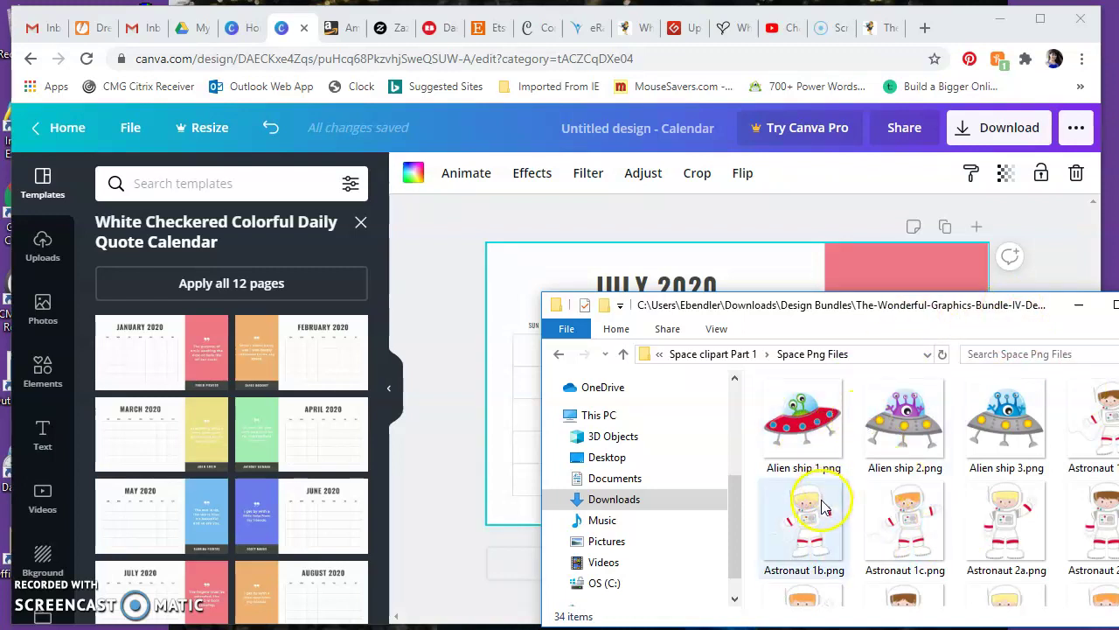
drag(813, 512, 237, 387)
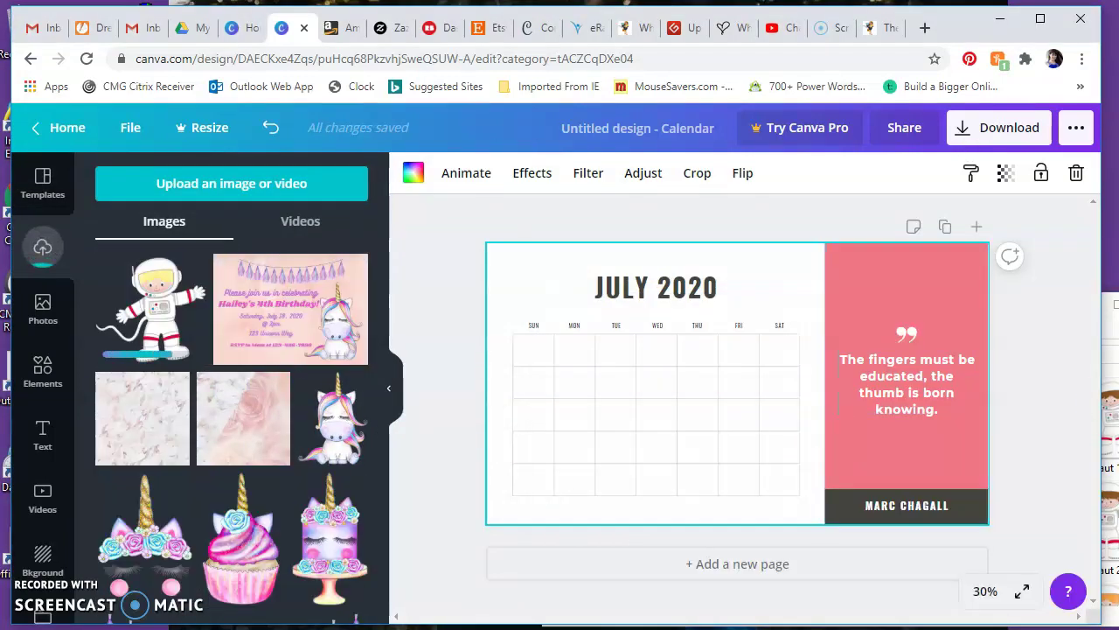
click(1109, 444)
drag(800, 420, 413, 431)
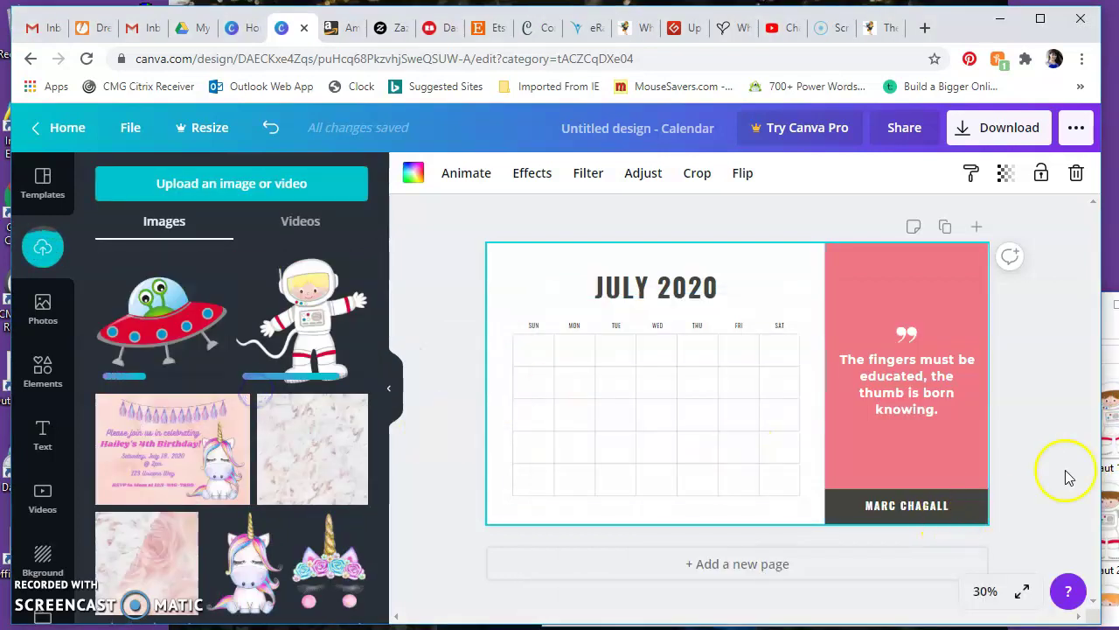
click(1110, 463)
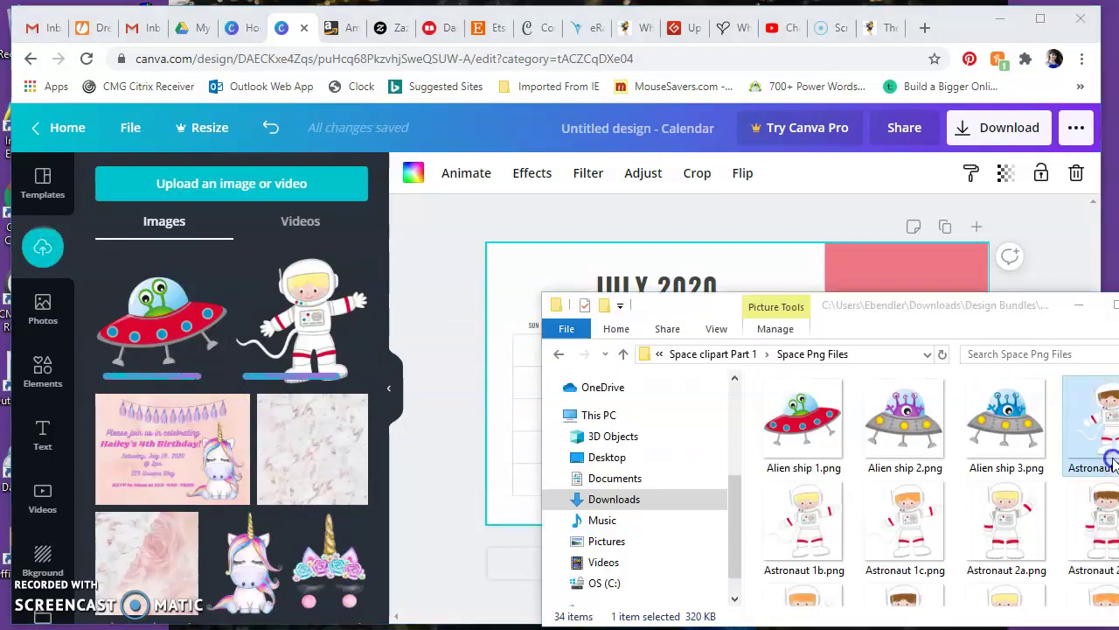
scroll(961, 472, down, 5)
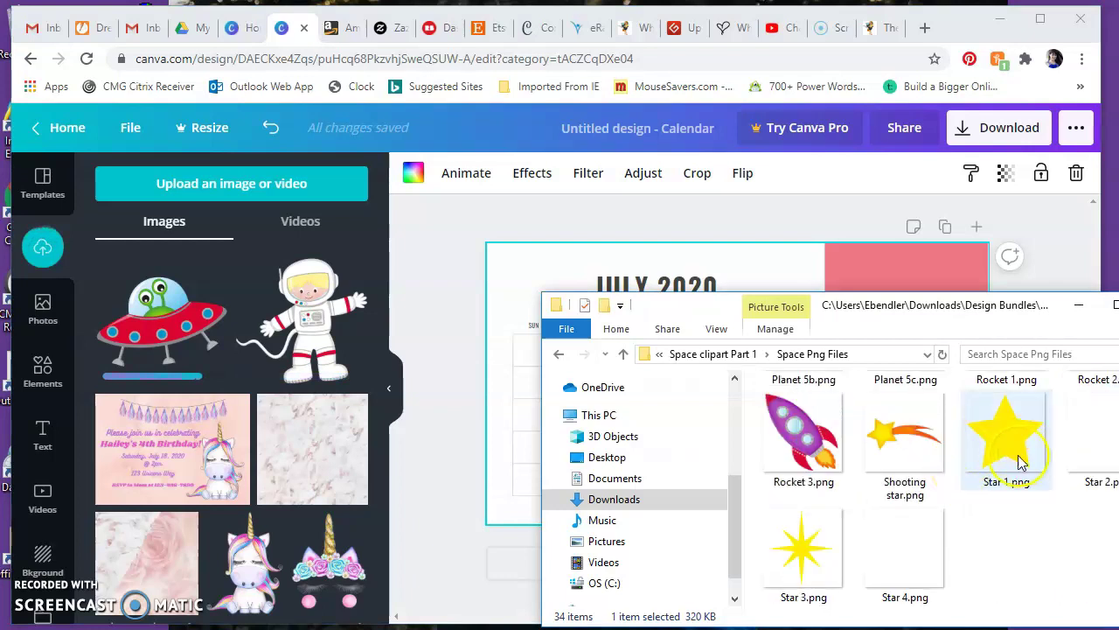
drag(895, 422, 236, 345)
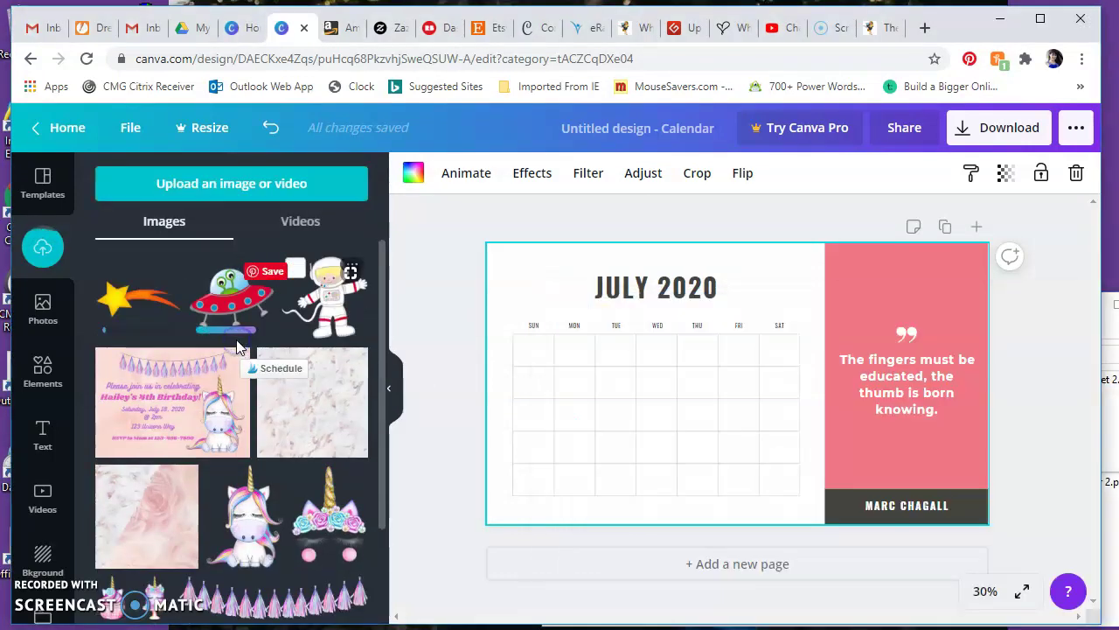
Search the elements for "space" and add the free black circle with white constellations to the calendar page
click(923, 265)
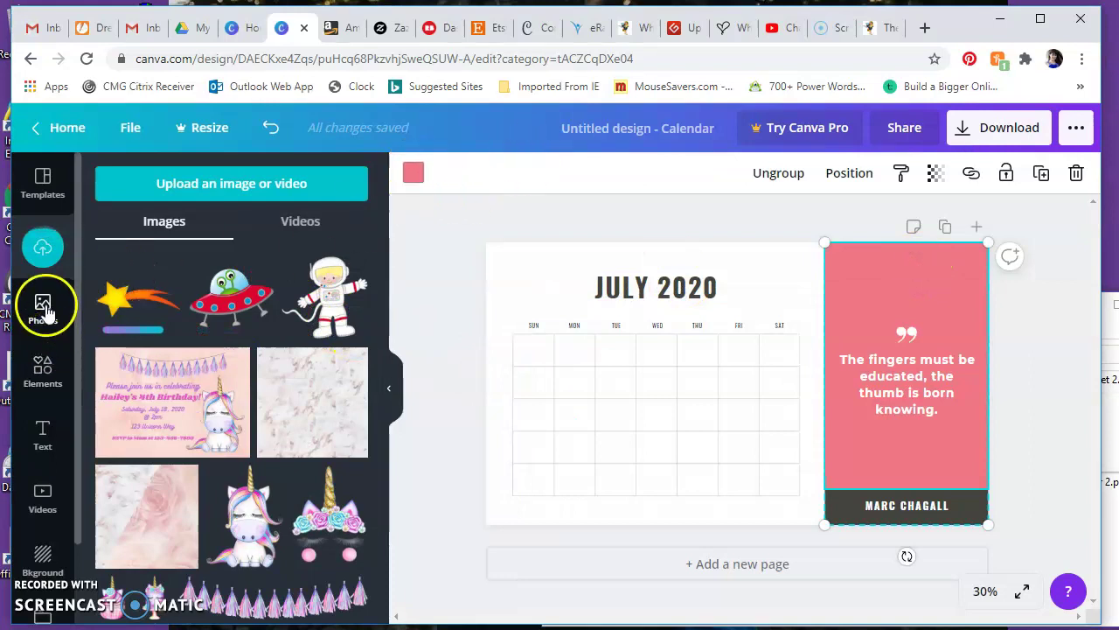
click(44, 372)
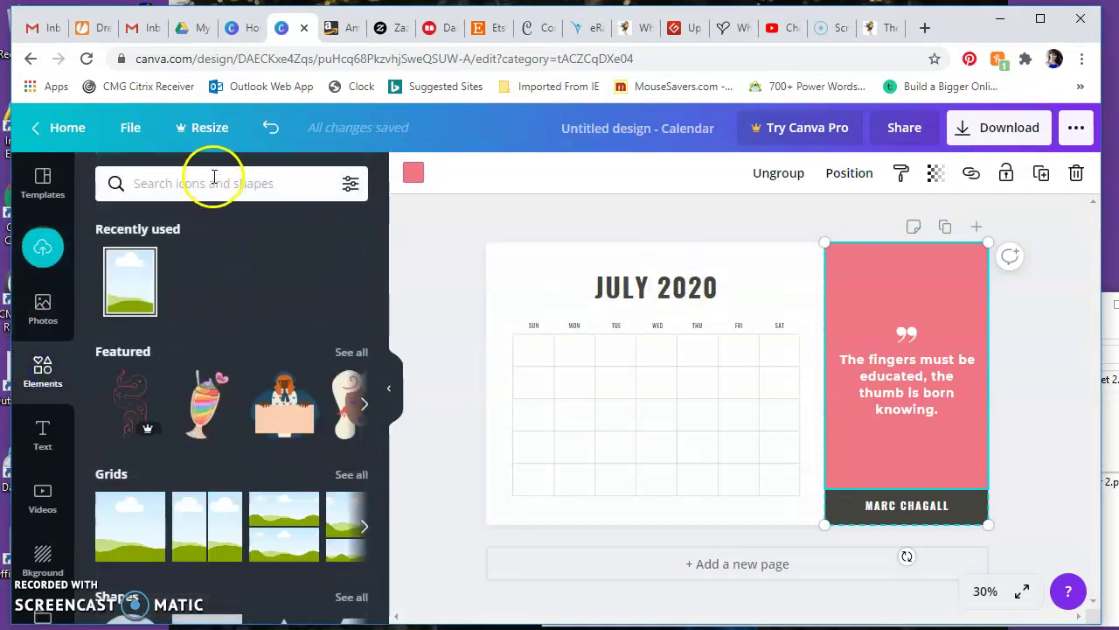
click(214, 180)
text(s)
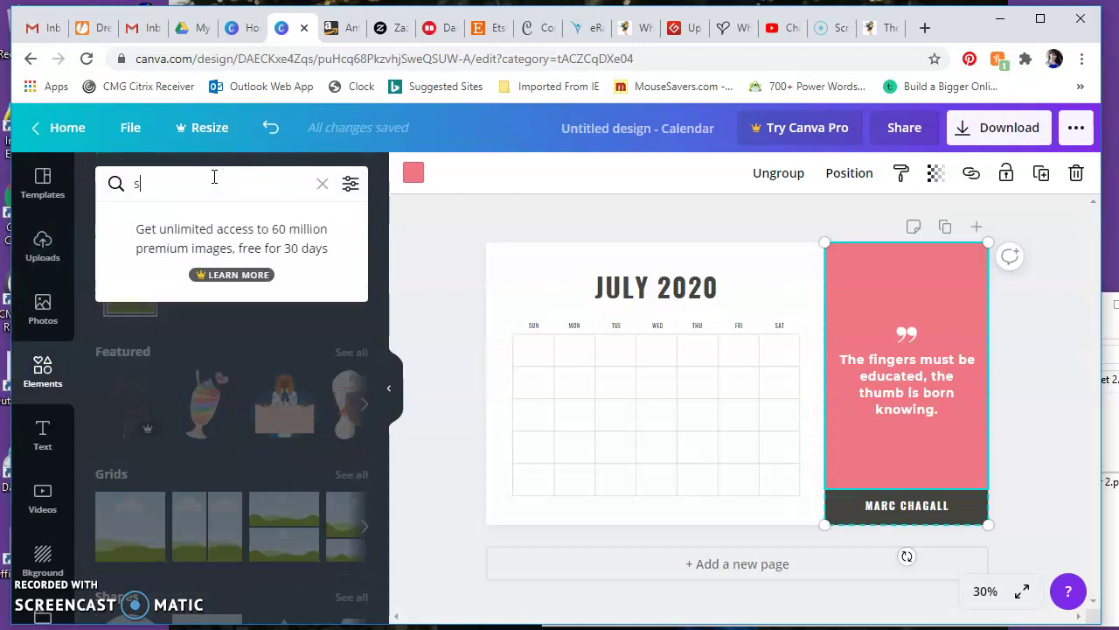
text(pace)
key(Return)
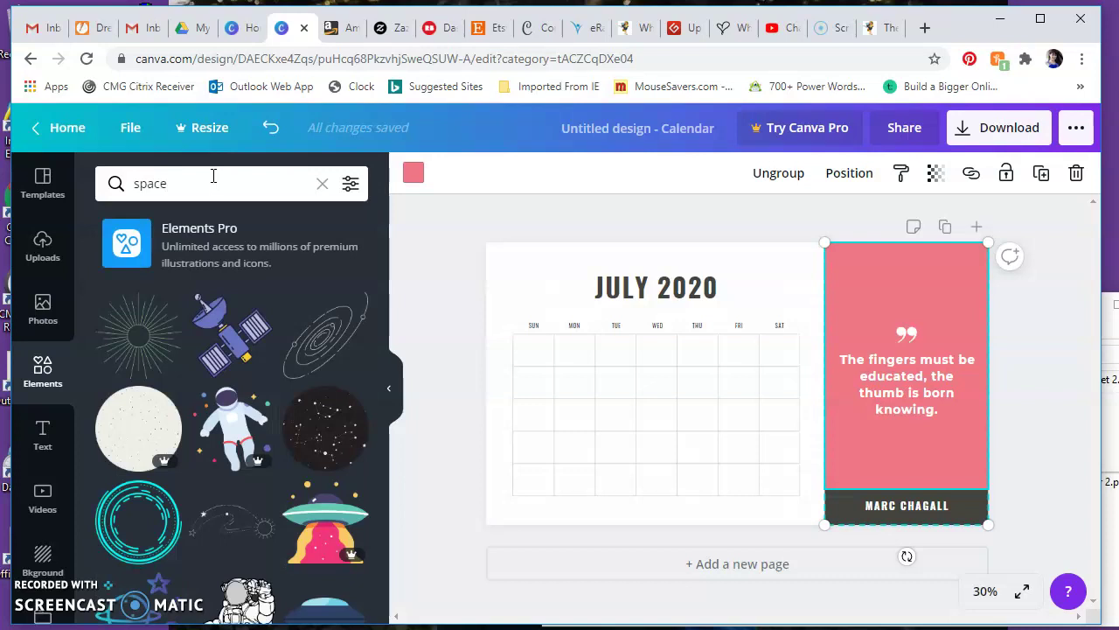
scroll(169, 404, down, 4)
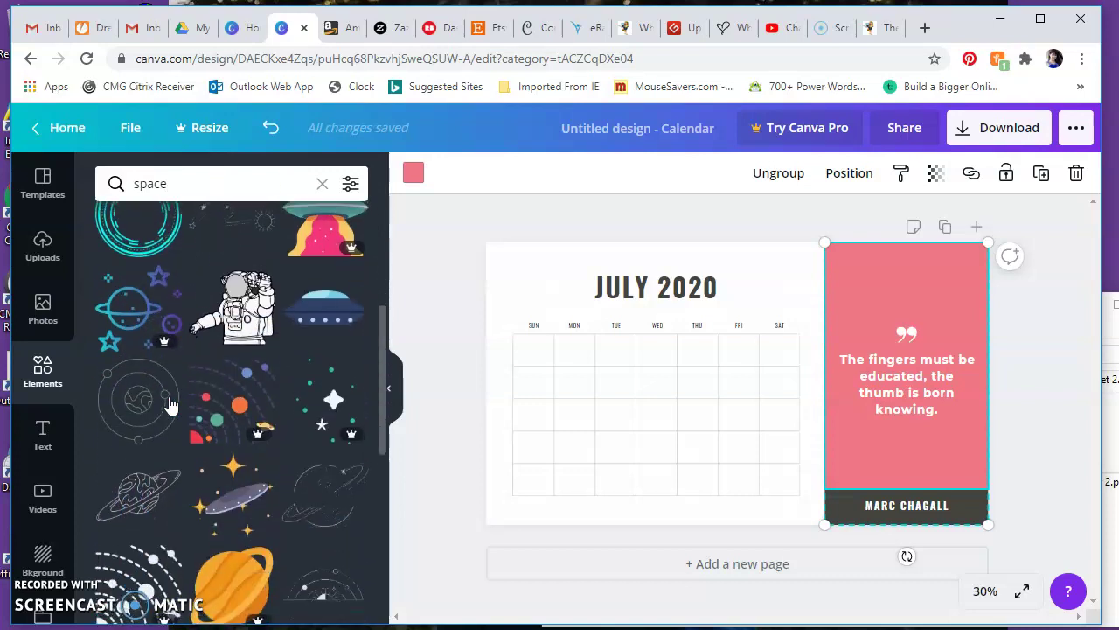
scroll(262, 406, up, 4)
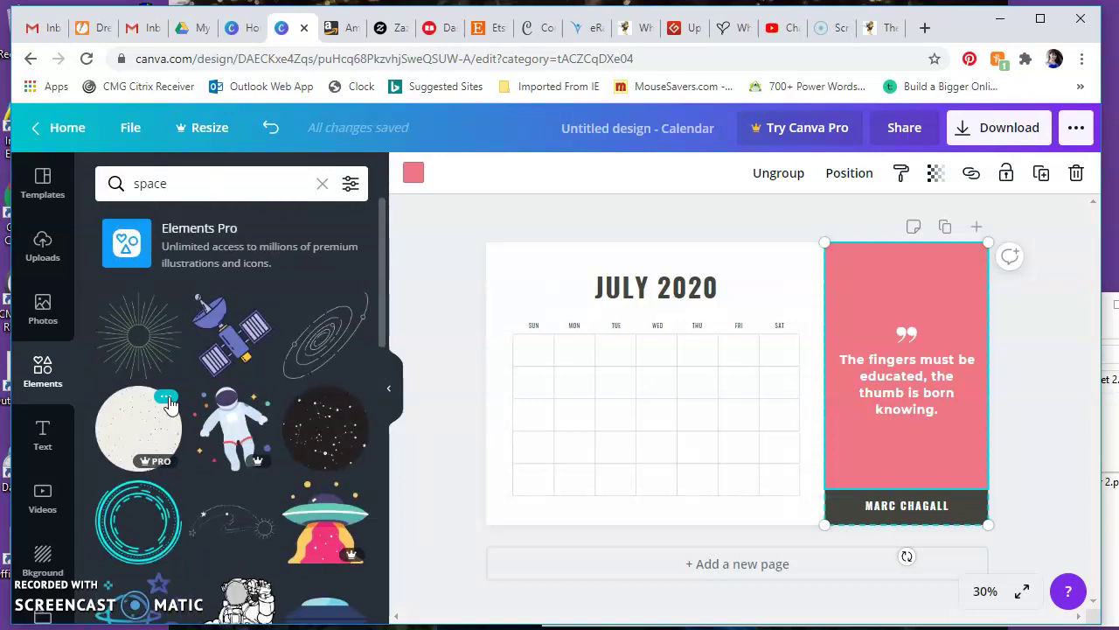
click(318, 411)
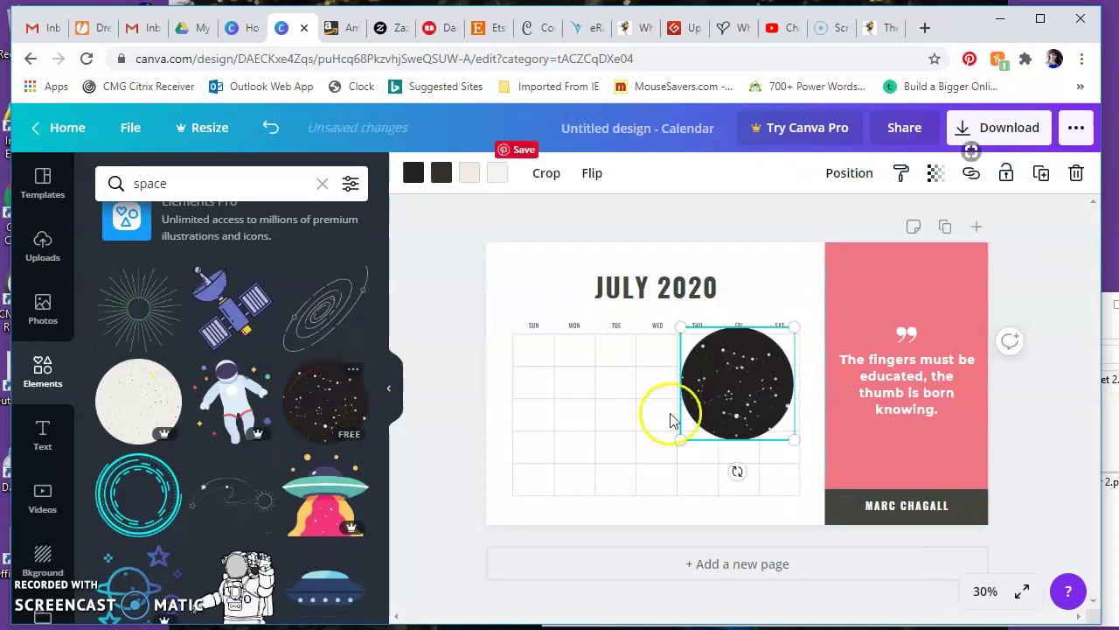
Move the constellation circle to the pink quote panel's upper corner and enlarge it to about 1,080 by 1,080
click(741, 388)
drag(739, 385, 877, 295)
drag(939, 353, 940, 352)
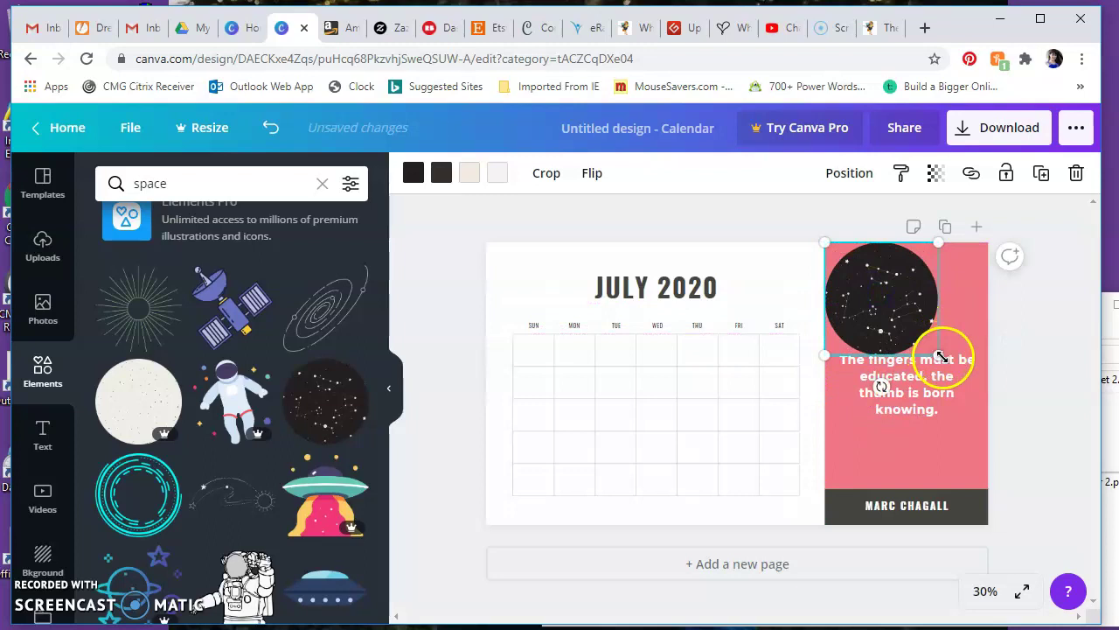
drag(999, 391, 1070, 586)
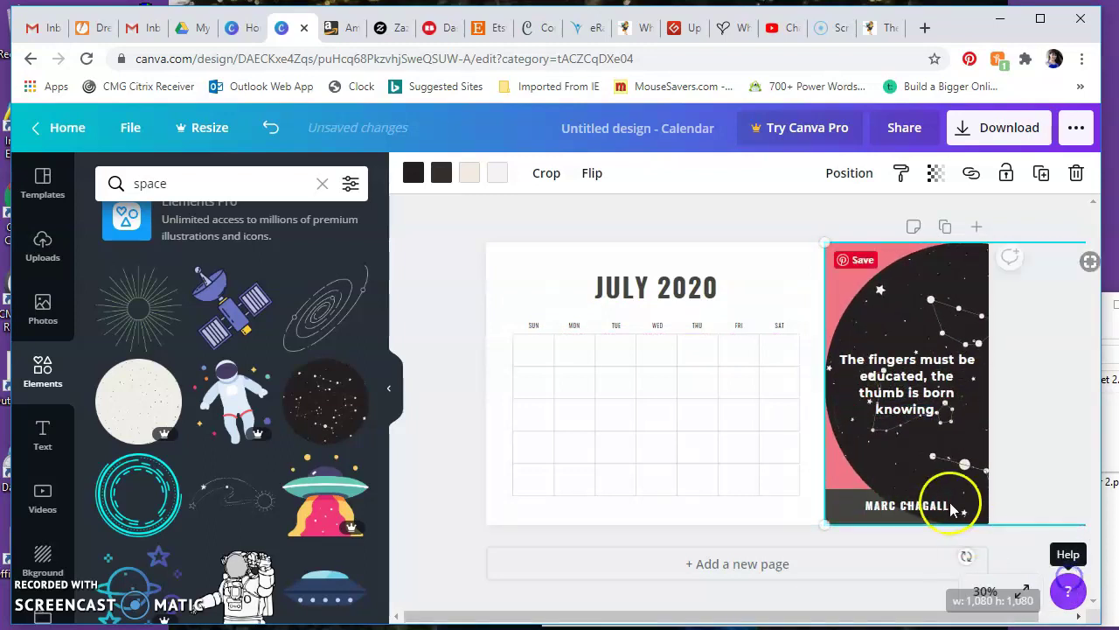
Delete the quote author's name and the quote text from the calendar's side panel
click(872, 507)
key(Delete)
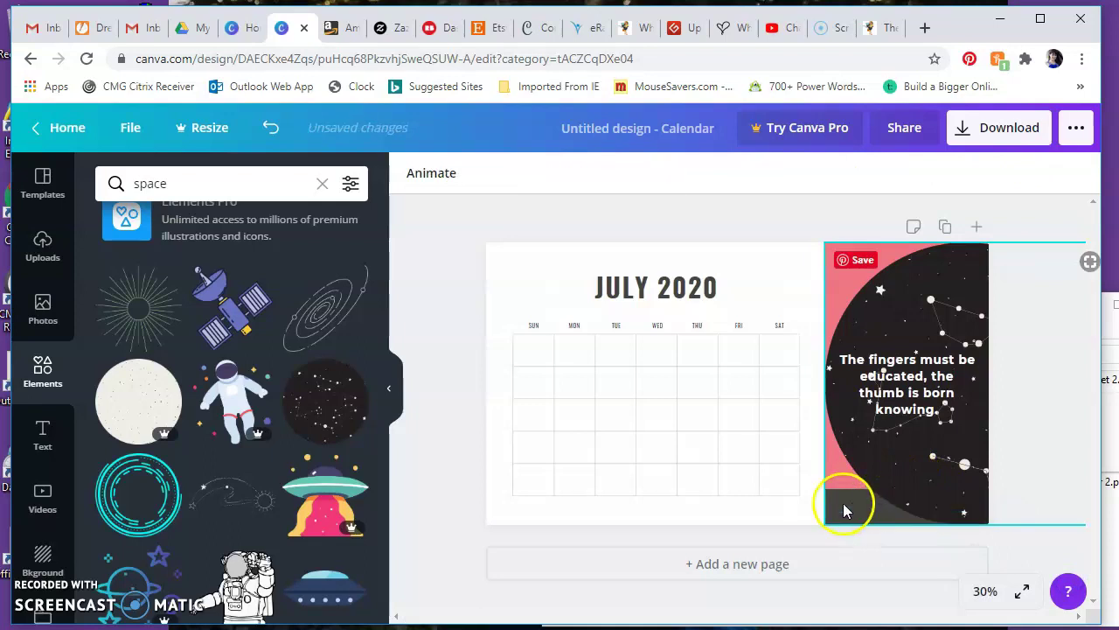
click(843, 506)
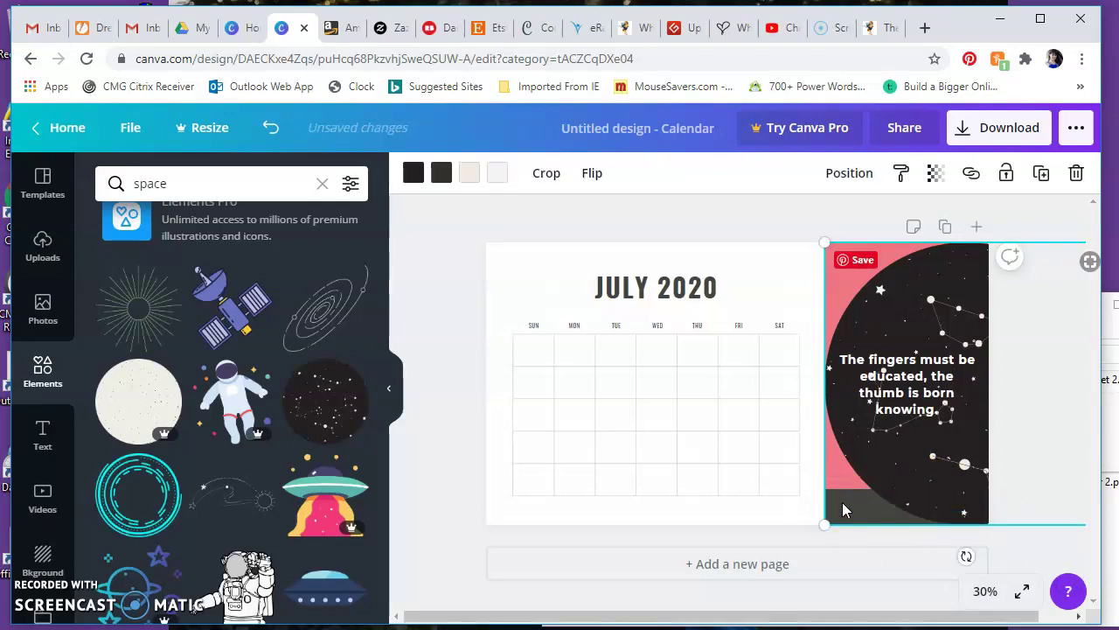
click(877, 375)
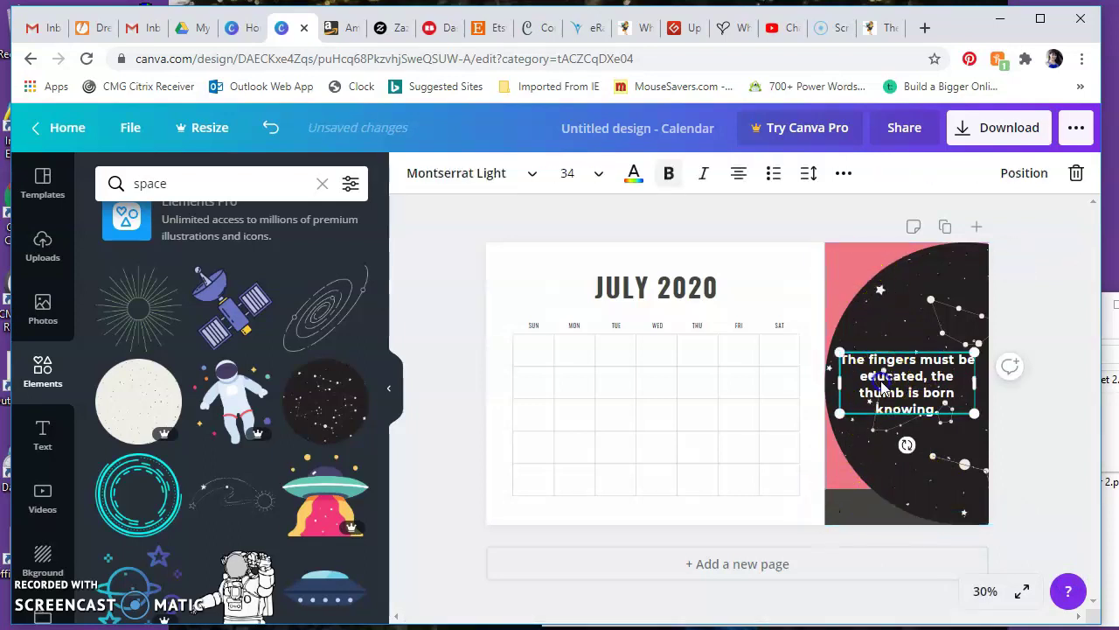
key(Delete)
Reposition the constellation circle over the side panel and enlarge it until it covers the whole panel
drag(919, 374, 856, 332)
right_click(861, 337)
click(907, 477)
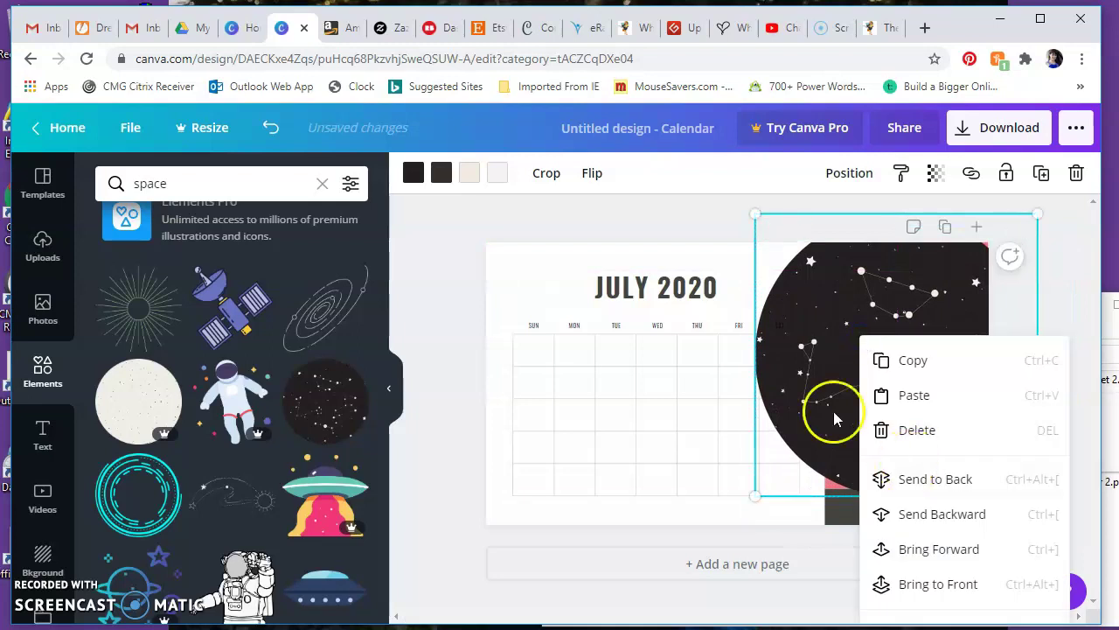
double_click(821, 361)
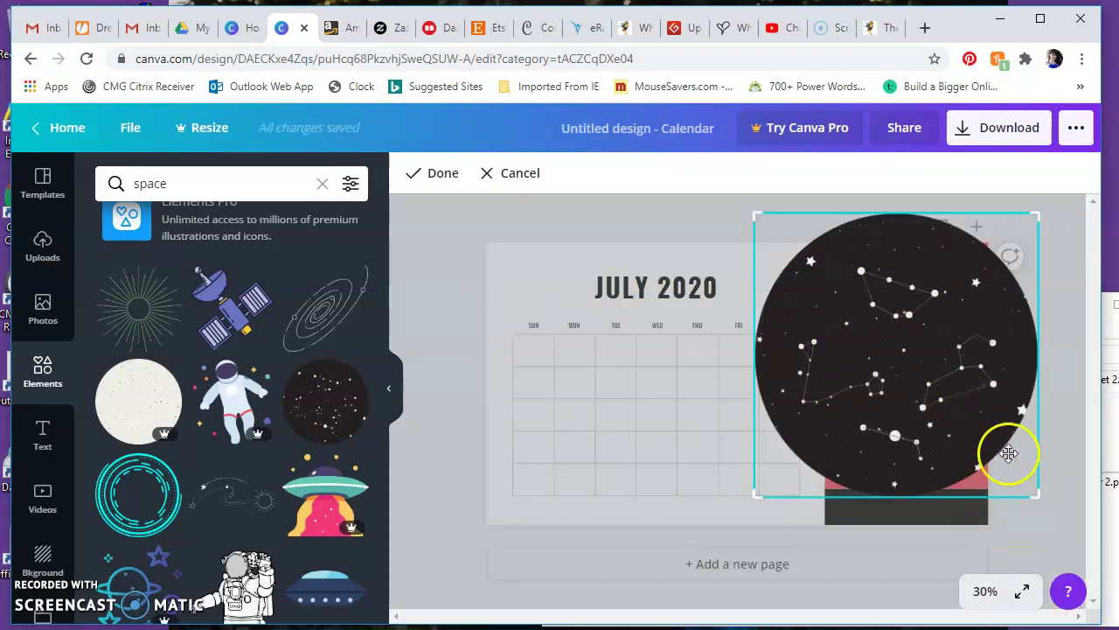
click(516, 175)
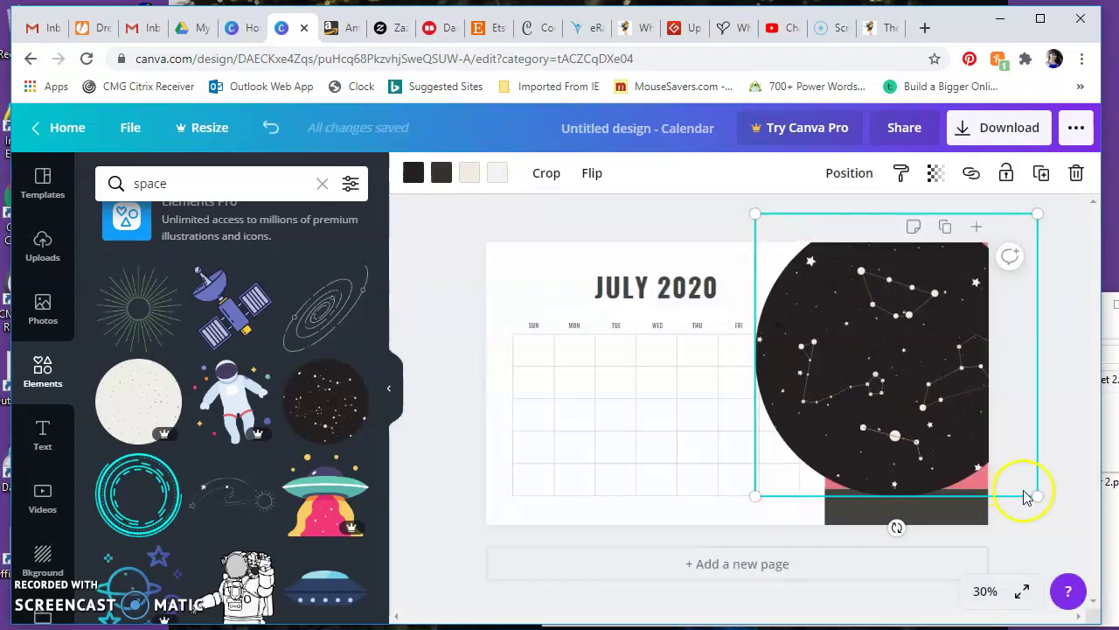
drag(1038, 498, 1065, 625)
click(901, 326)
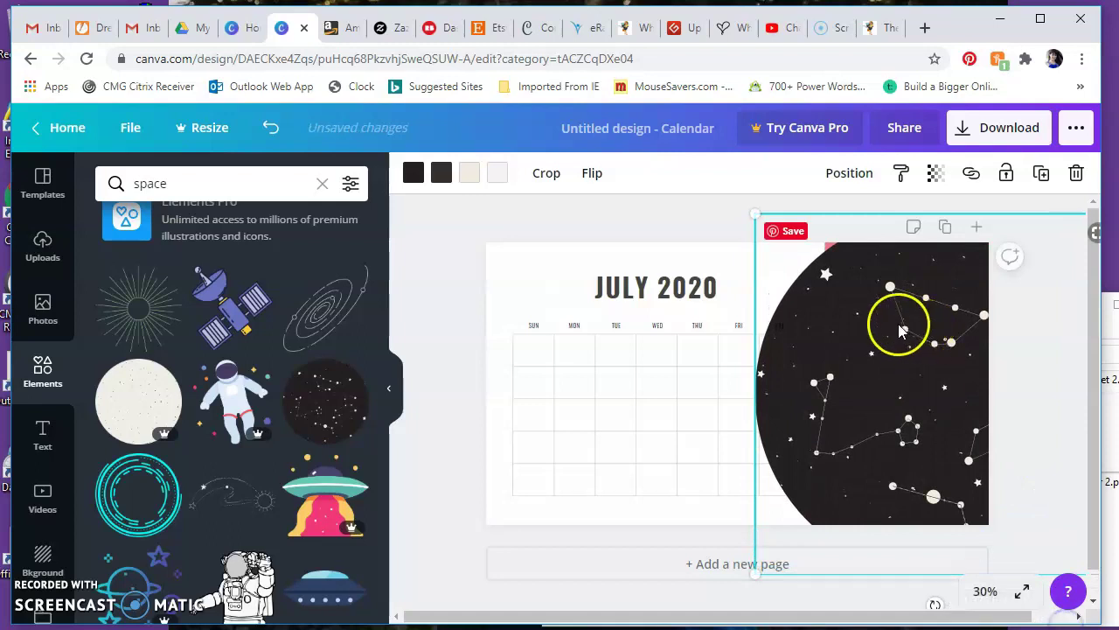
drag(755, 214, 738, 199)
Crop the constellation circle's calendar-side edge so that it lines up with the side panel's border
click(546, 173)
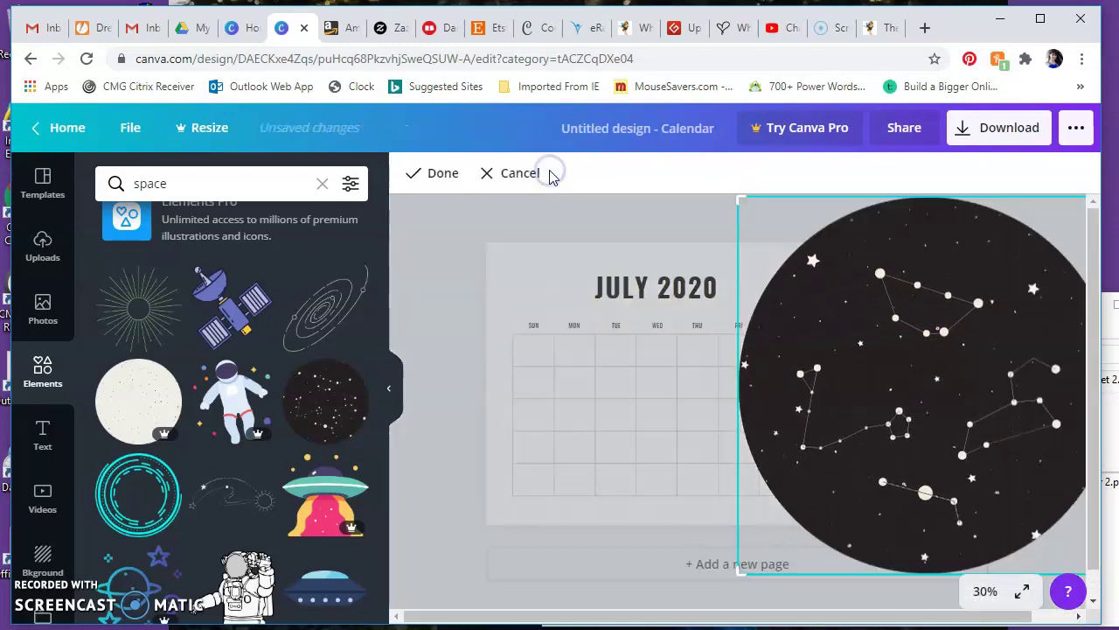
drag(736, 571, 824, 593)
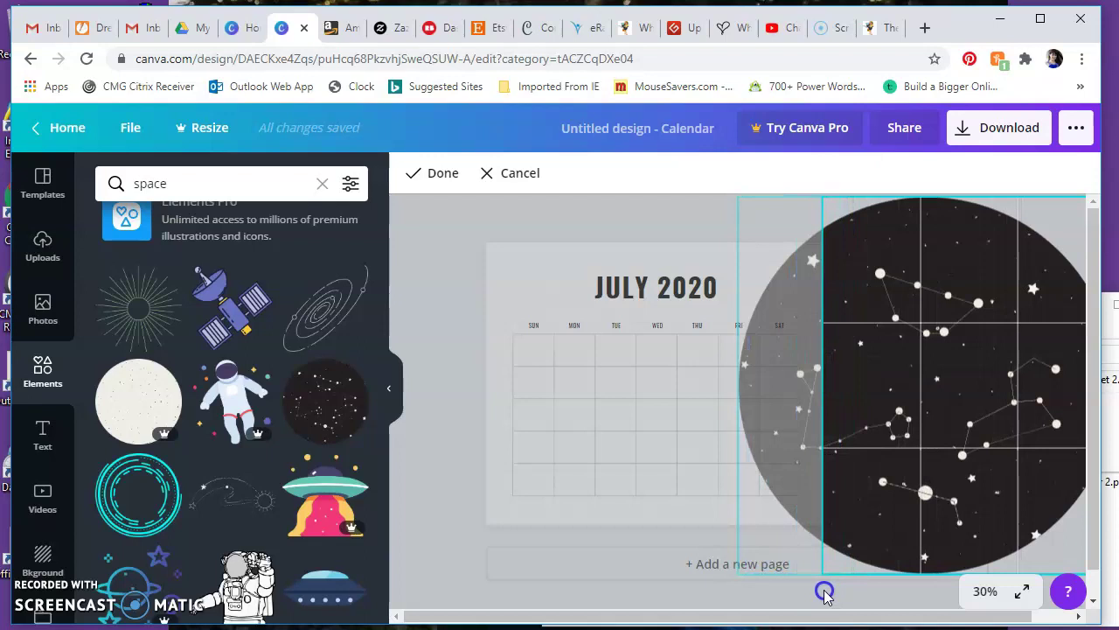
click(441, 173)
click(556, 167)
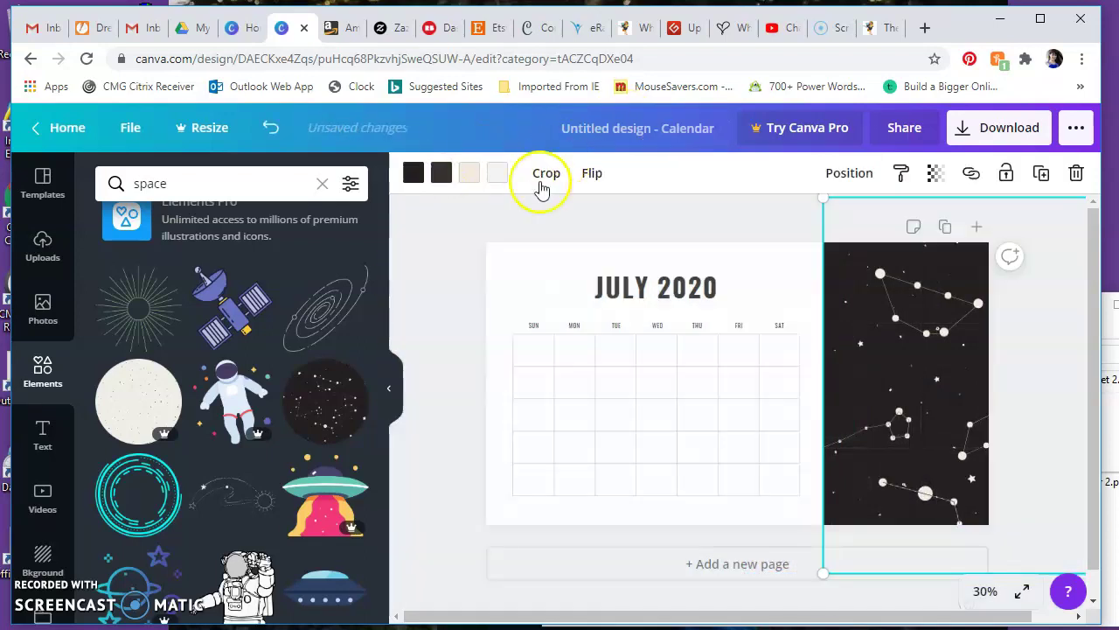
click(440, 261)
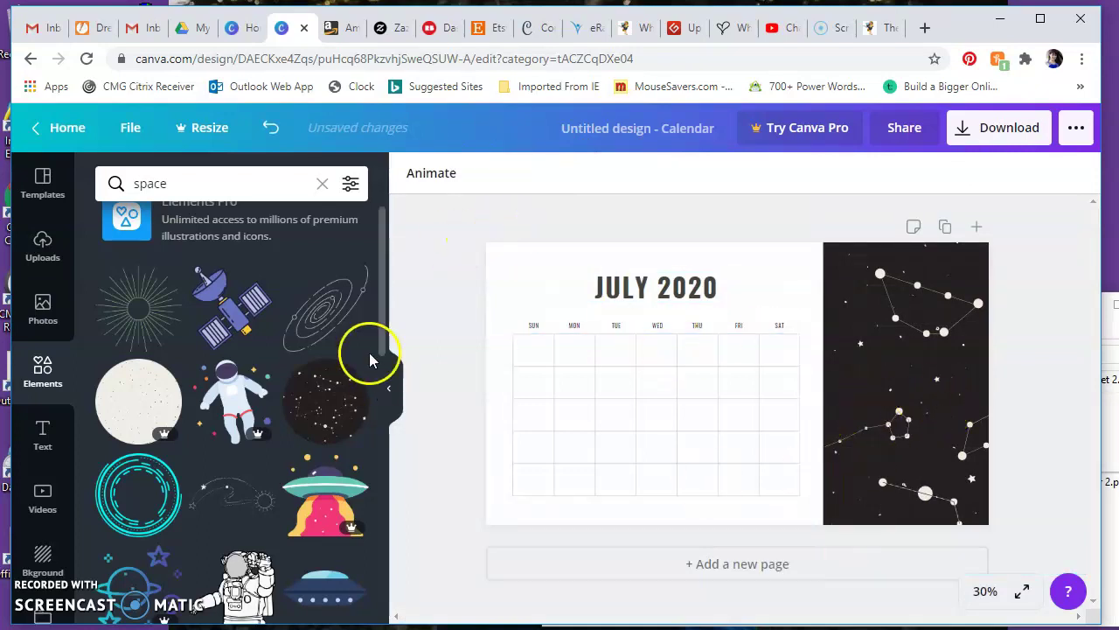
Add the uploaded shooting star after the JULY 2020 title and shrink it to fit beside the side panel
click(41, 241)
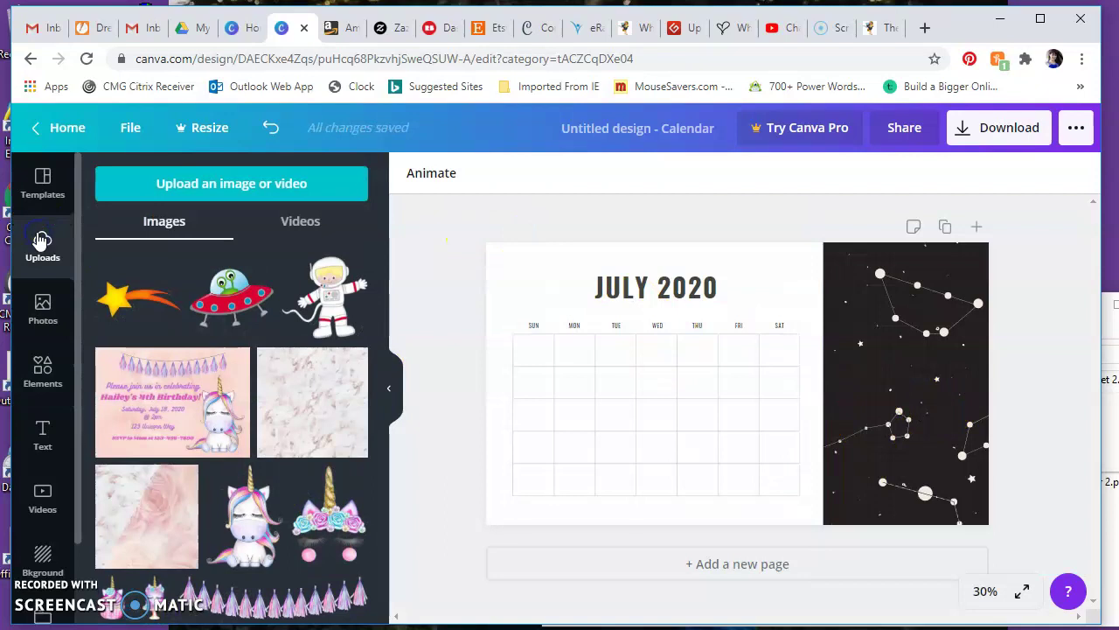
click(140, 300)
drag(638, 489, 734, 392)
drag(762, 338, 744, 279)
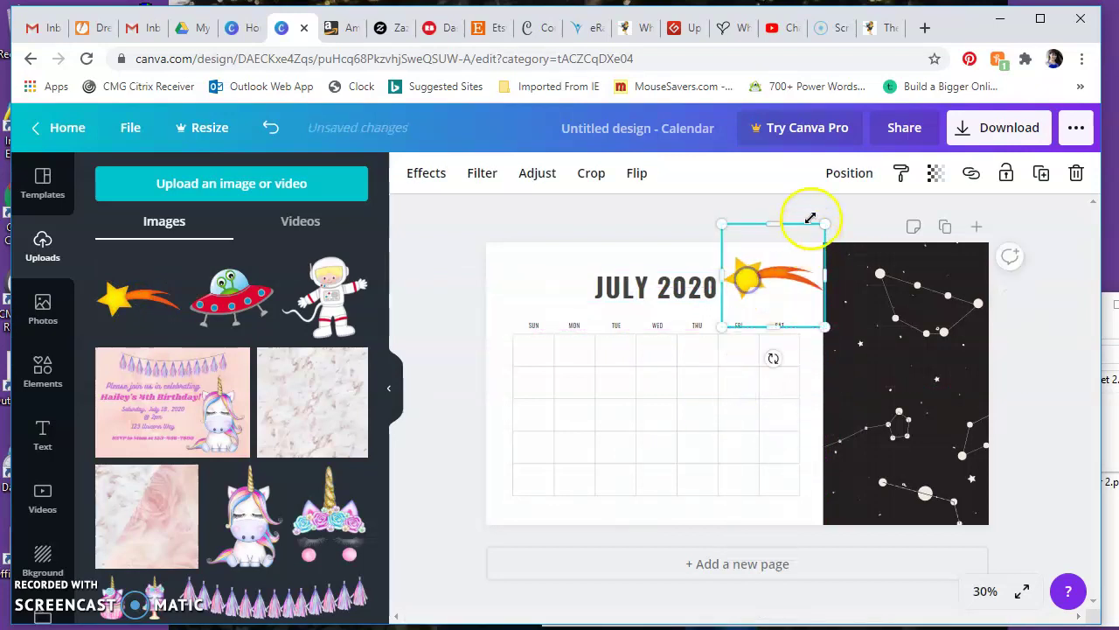
drag(827, 223, 828, 234)
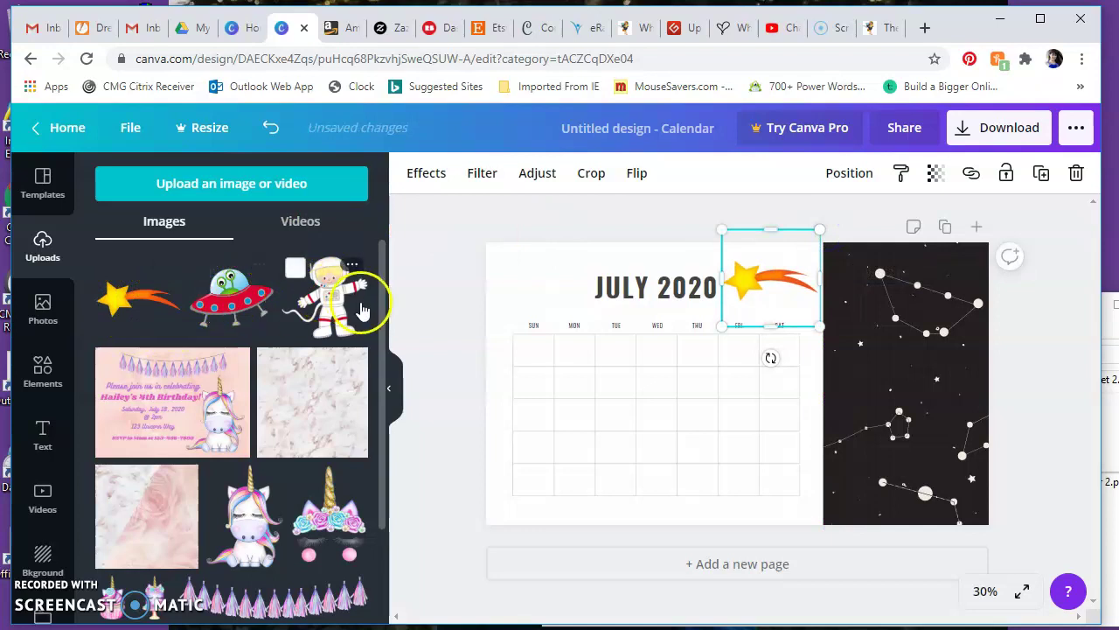
Place the uploaded astronaut, slightly reduced, on the starry side panel and the alien ship, shrunk, in front of the JULY 2020 title
drag(325, 303, 839, 482)
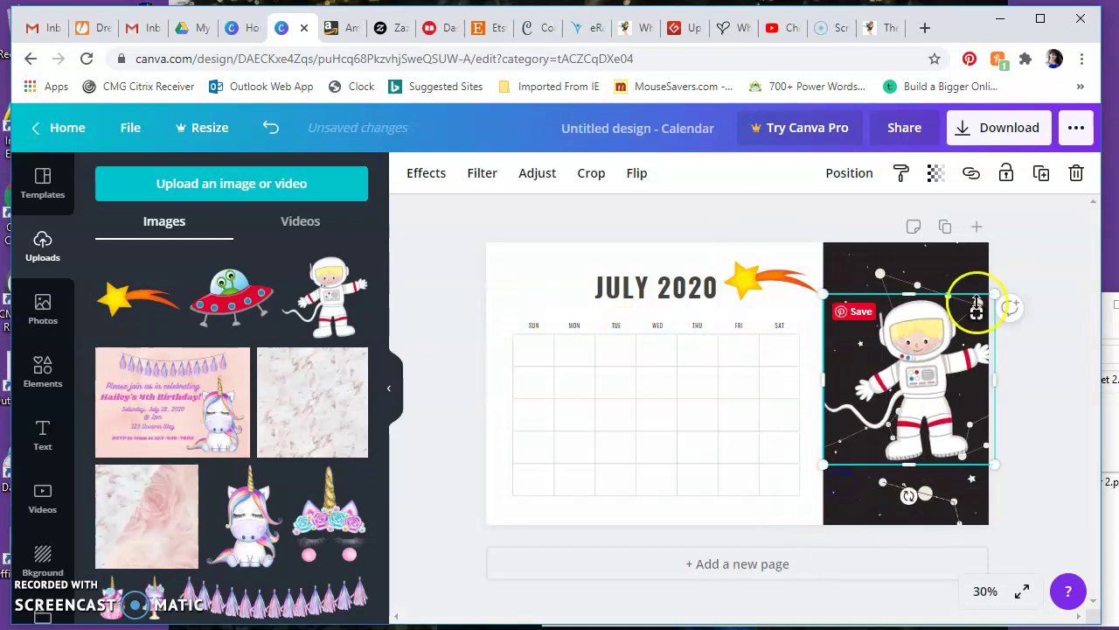
drag(996, 294, 980, 308)
click(216, 297)
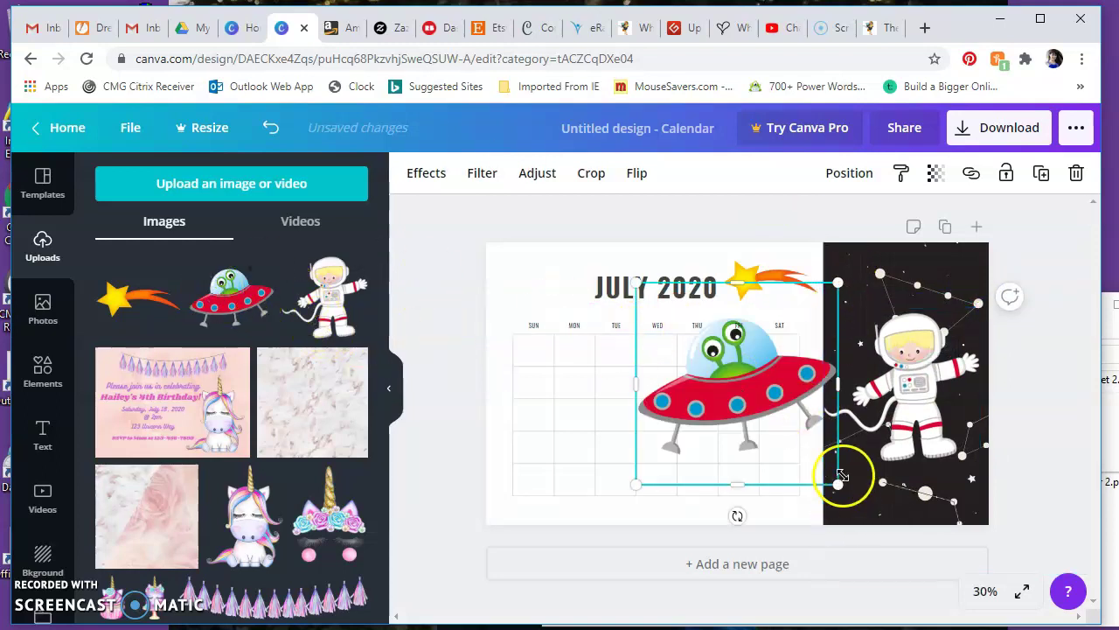
drag(837, 486, 708, 383)
drag(691, 336, 541, 276)
click(438, 298)
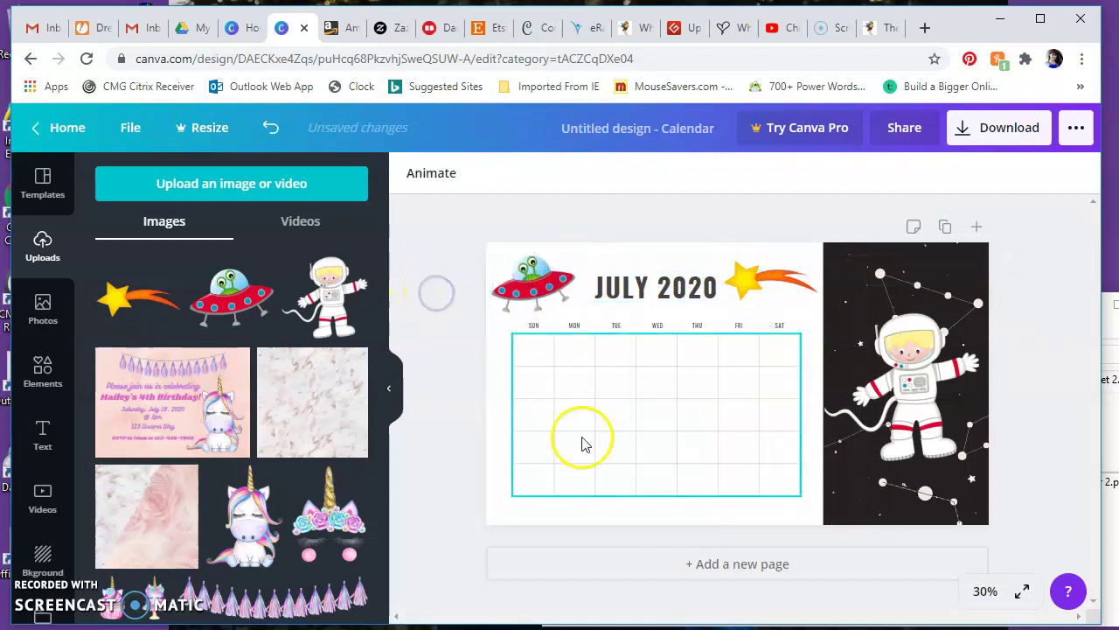
Change the font of the calendar's SUN weekday heading to Gagalin
click(519, 340)
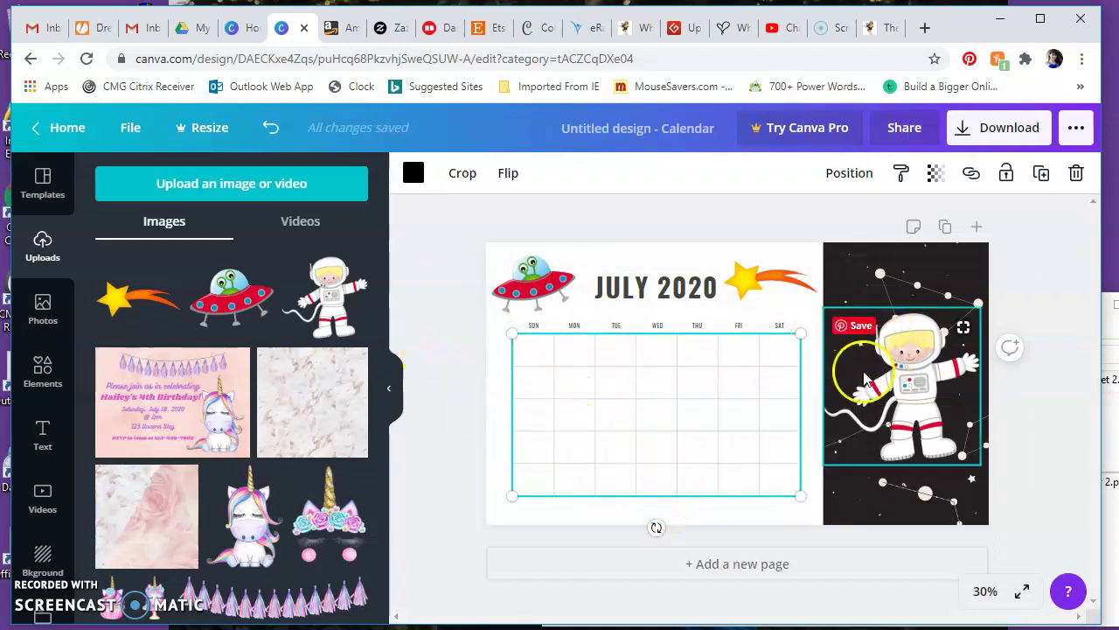
click(442, 306)
click(529, 326)
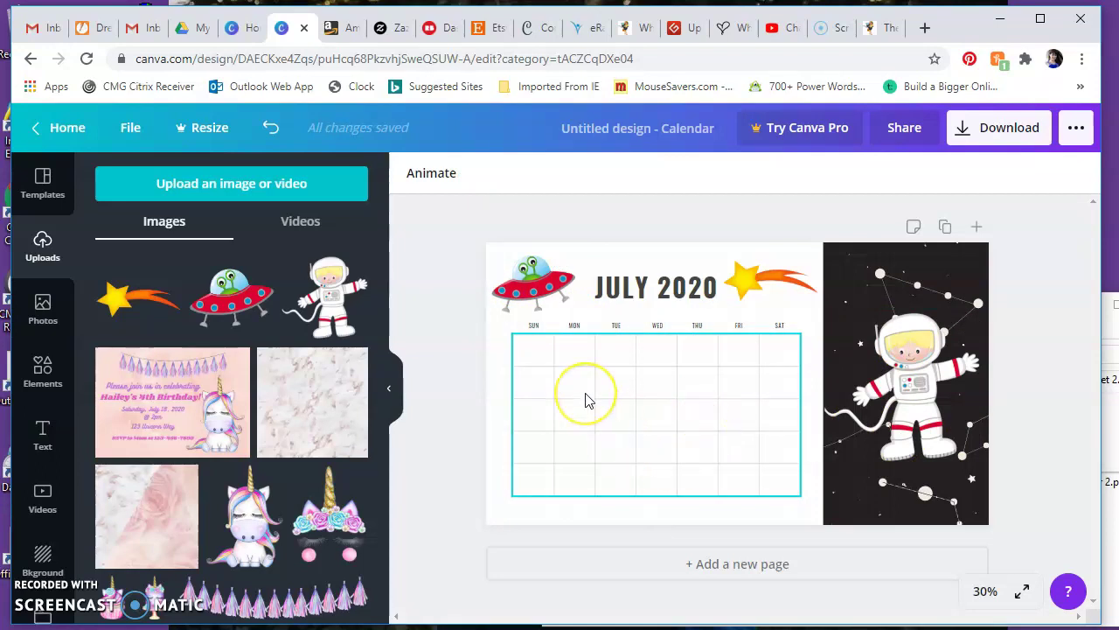
click(534, 325)
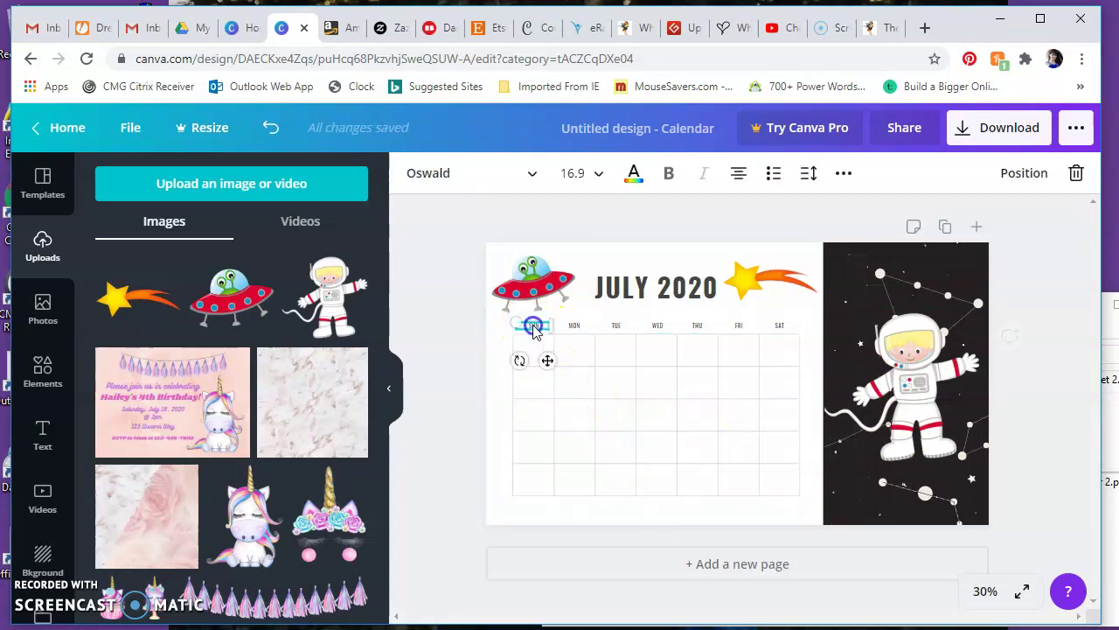
click(423, 175)
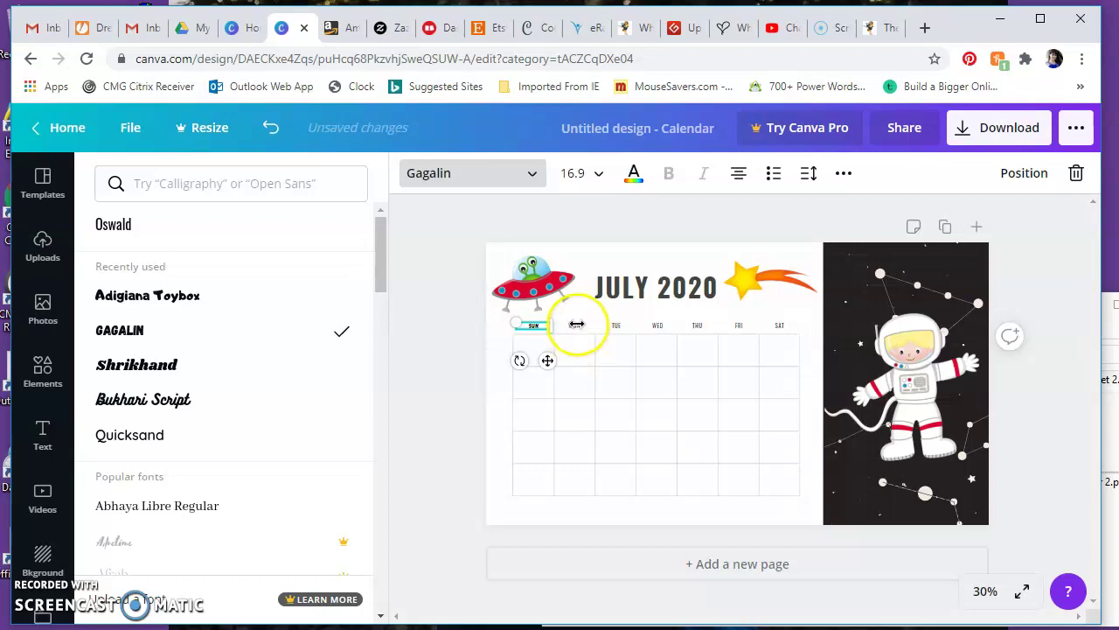
click(448, 349)
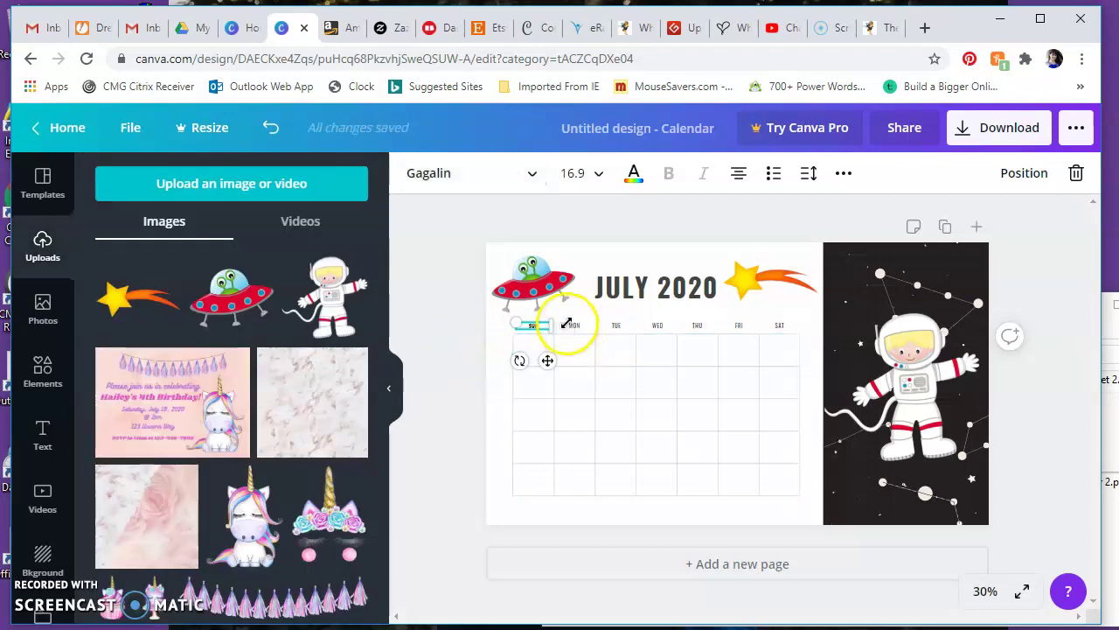
Apply the Gagalin font to the TUE, MON, WED and THU weekday headings
click(624, 325)
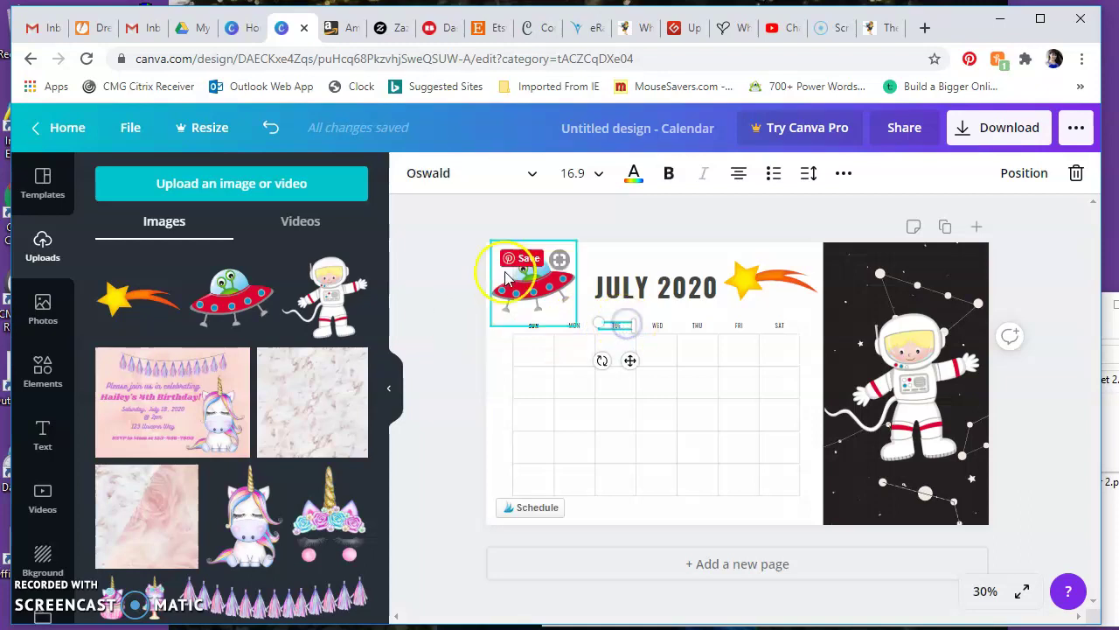
click(453, 174)
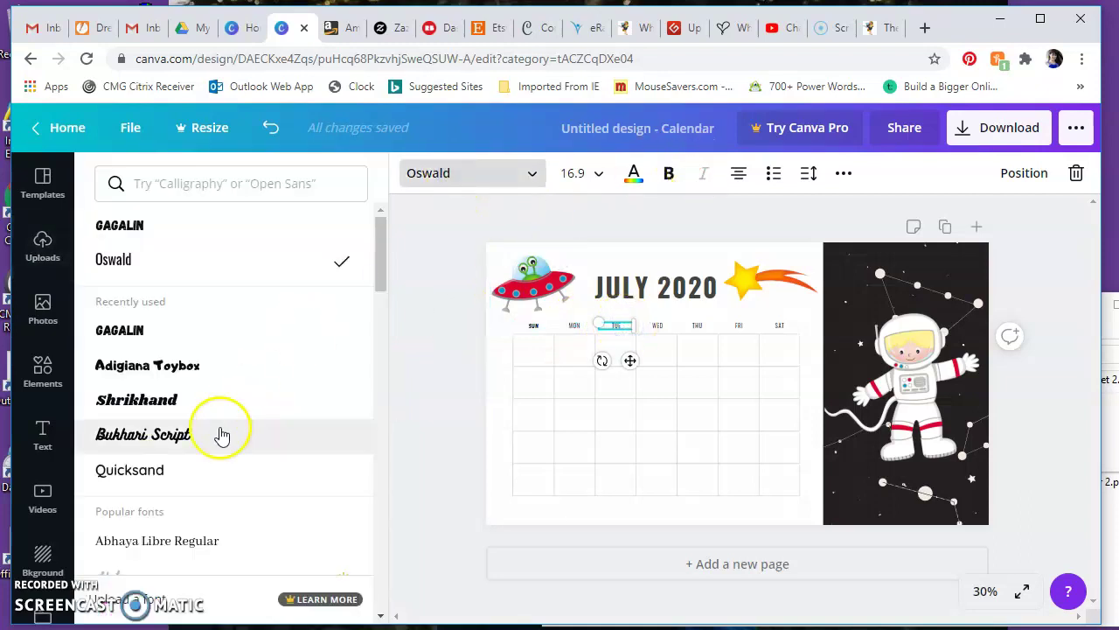
click(121, 331)
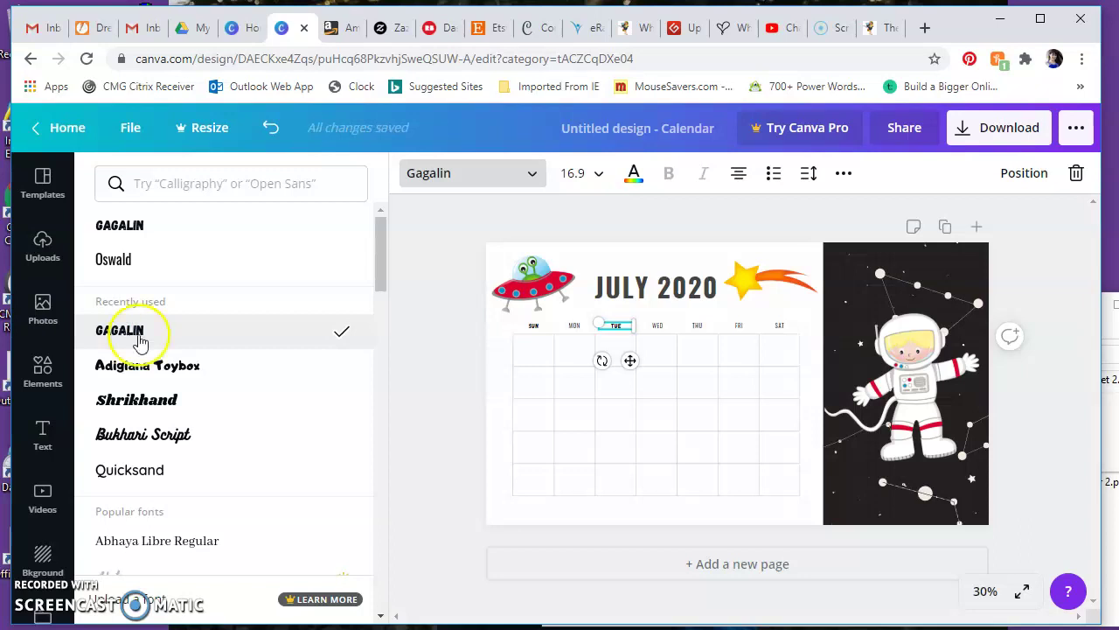
click(575, 328)
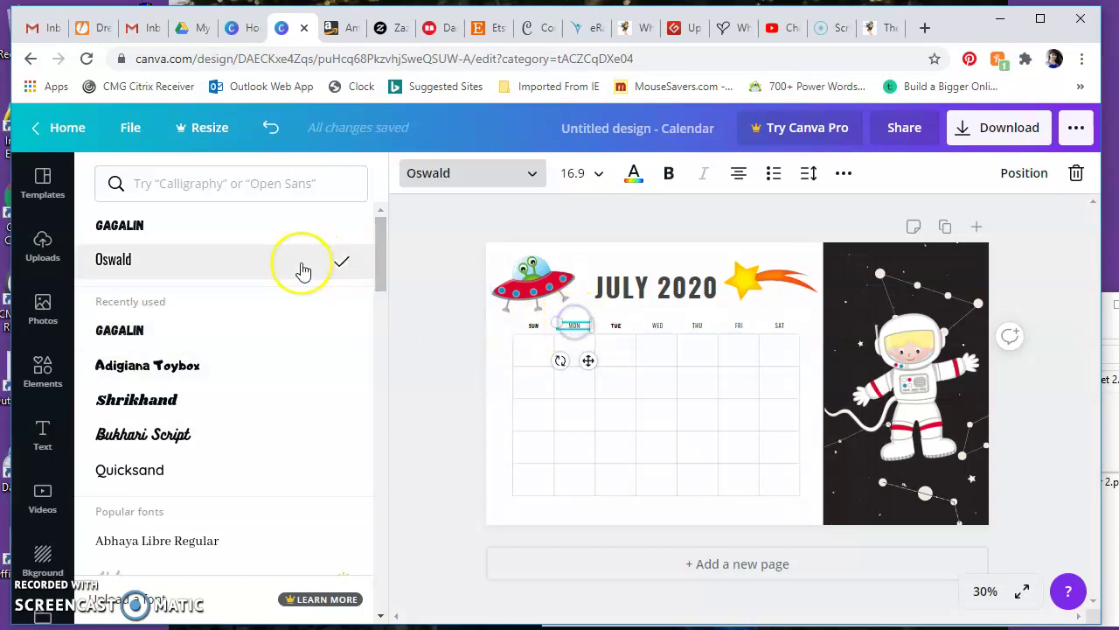
click(214, 324)
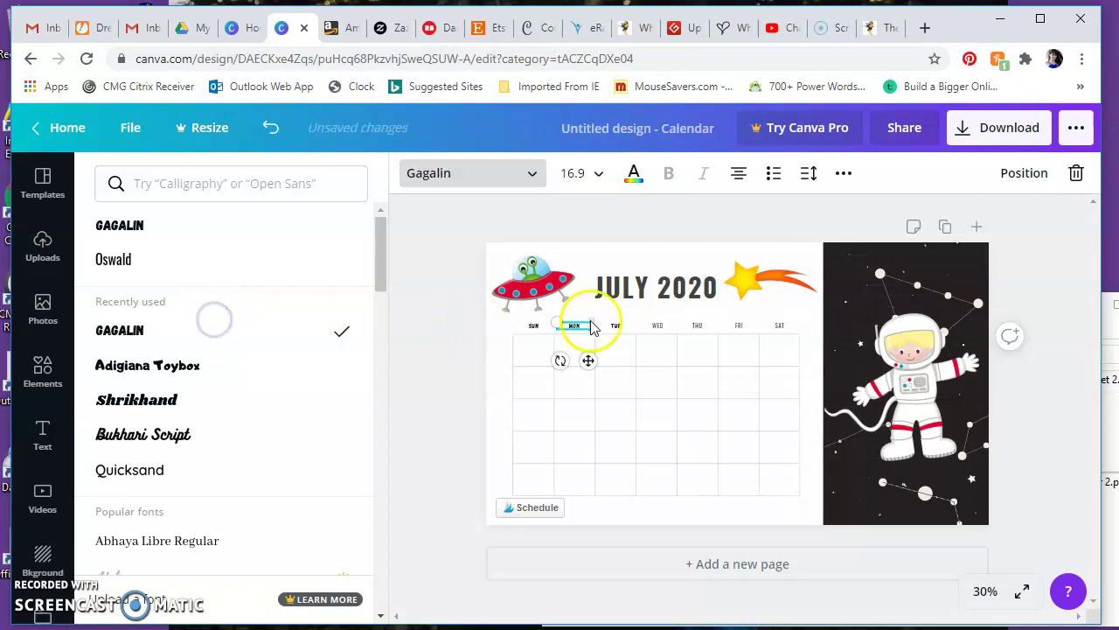
click(660, 326)
click(149, 330)
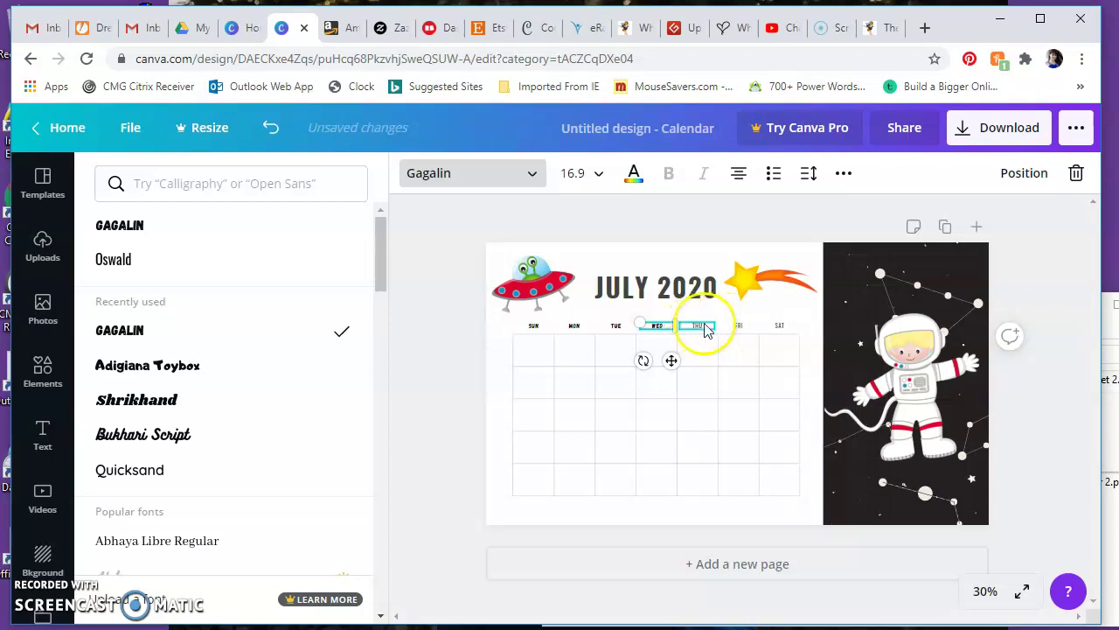
click(698, 326)
click(197, 332)
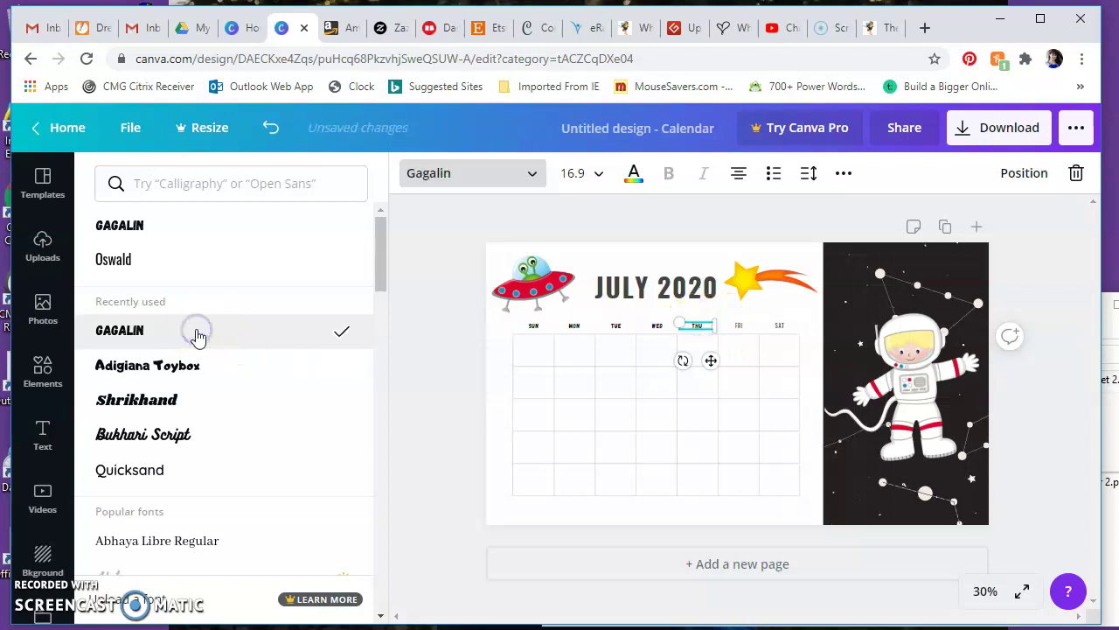
Apply the Gagalin font to the FRI and SAT weekday headings
click(985, 591)
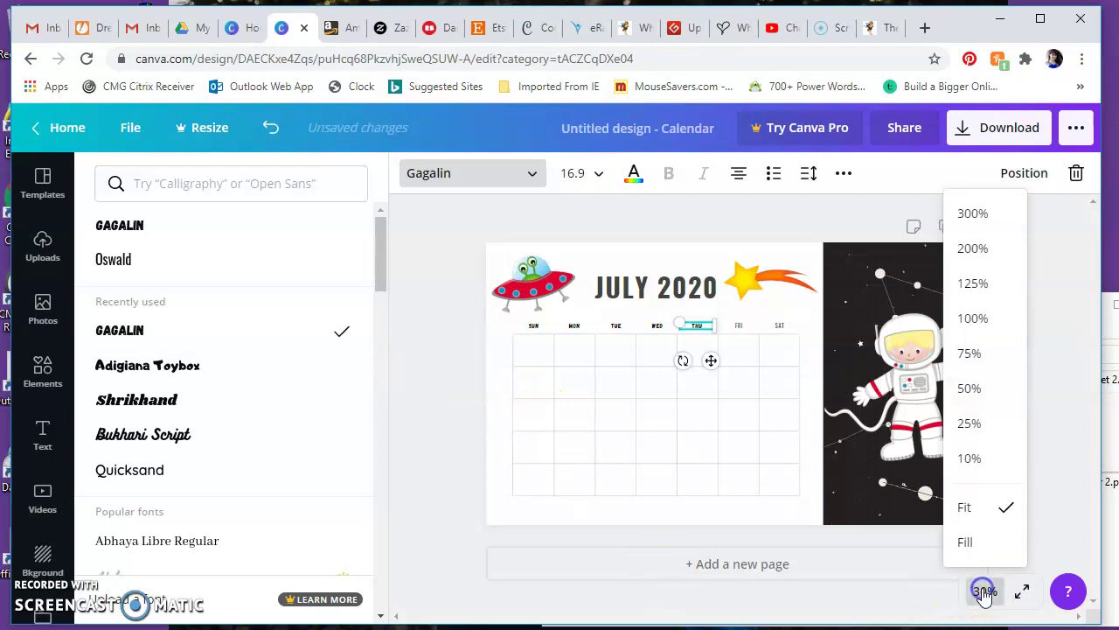
click(969, 387)
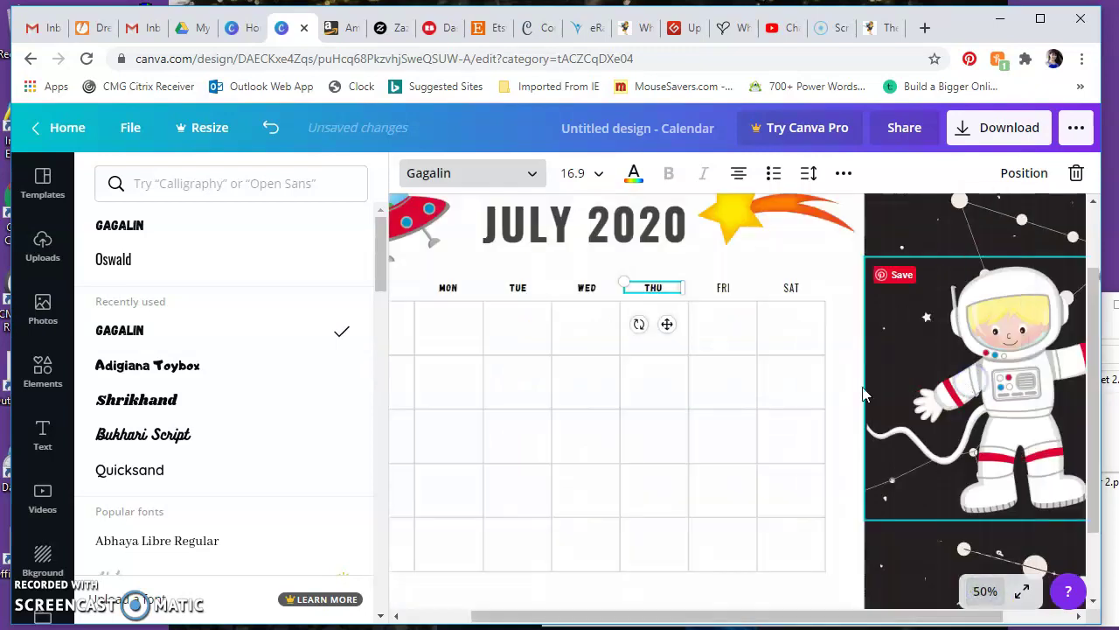
click(725, 288)
click(197, 336)
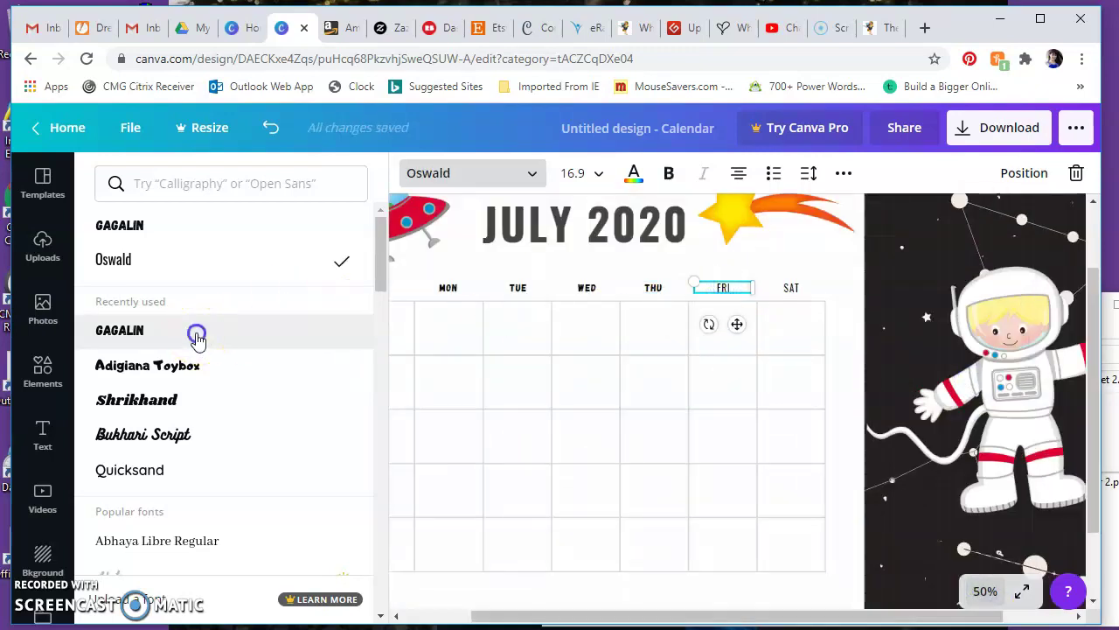
click(790, 288)
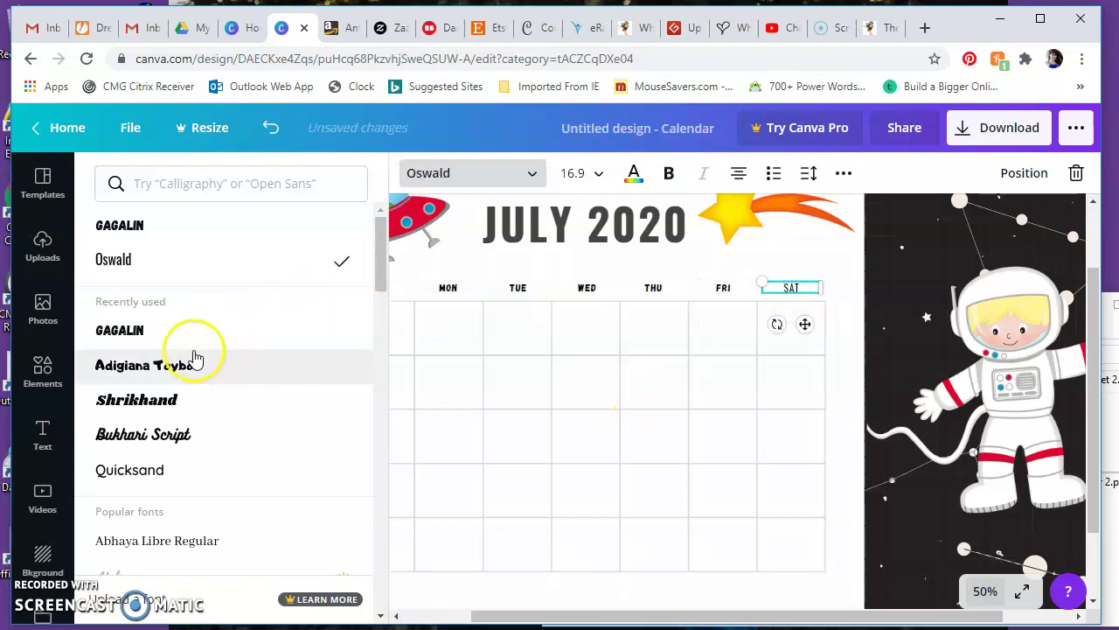
click(175, 328)
Change the font of the JULY 2020 title to Quicksand and fit the whole page in view
click(577, 225)
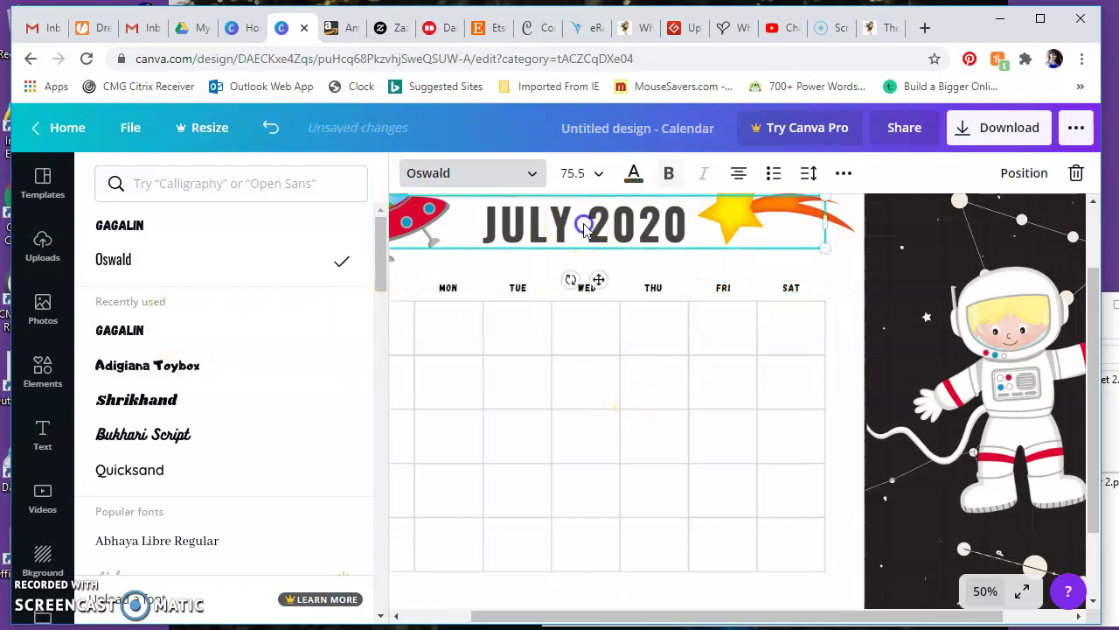
click(156, 375)
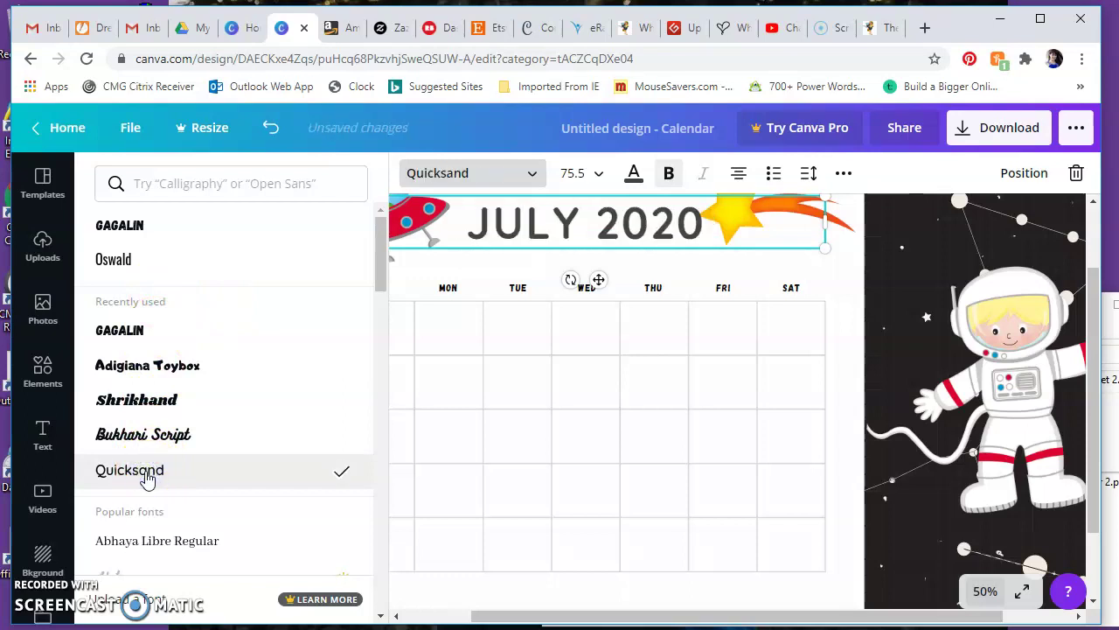
click(986, 590)
click(980, 422)
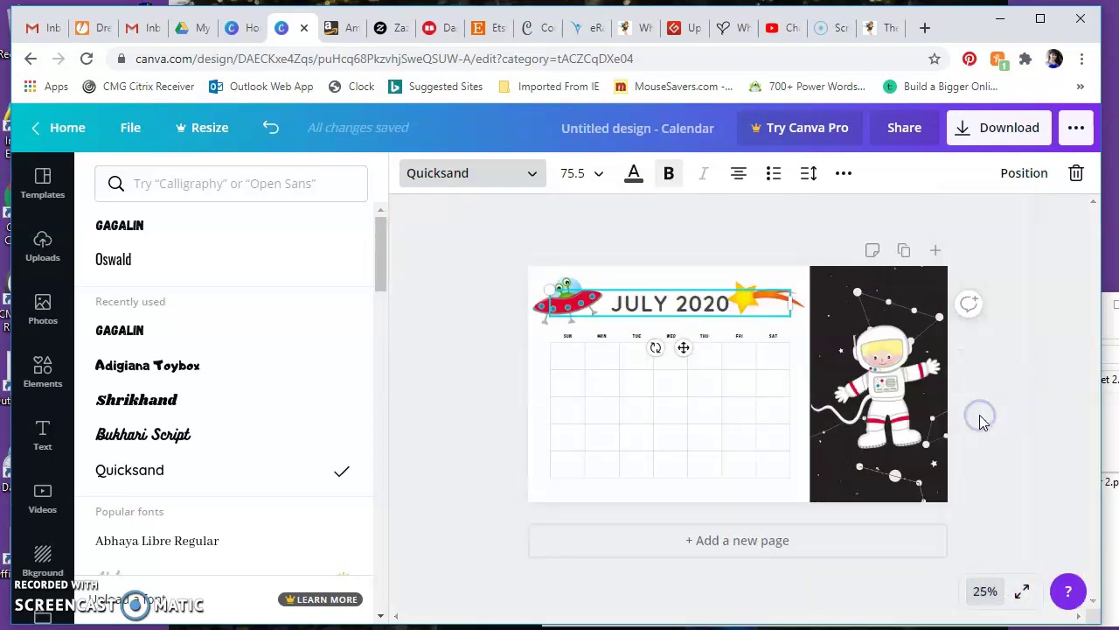
click(984, 593)
click(972, 503)
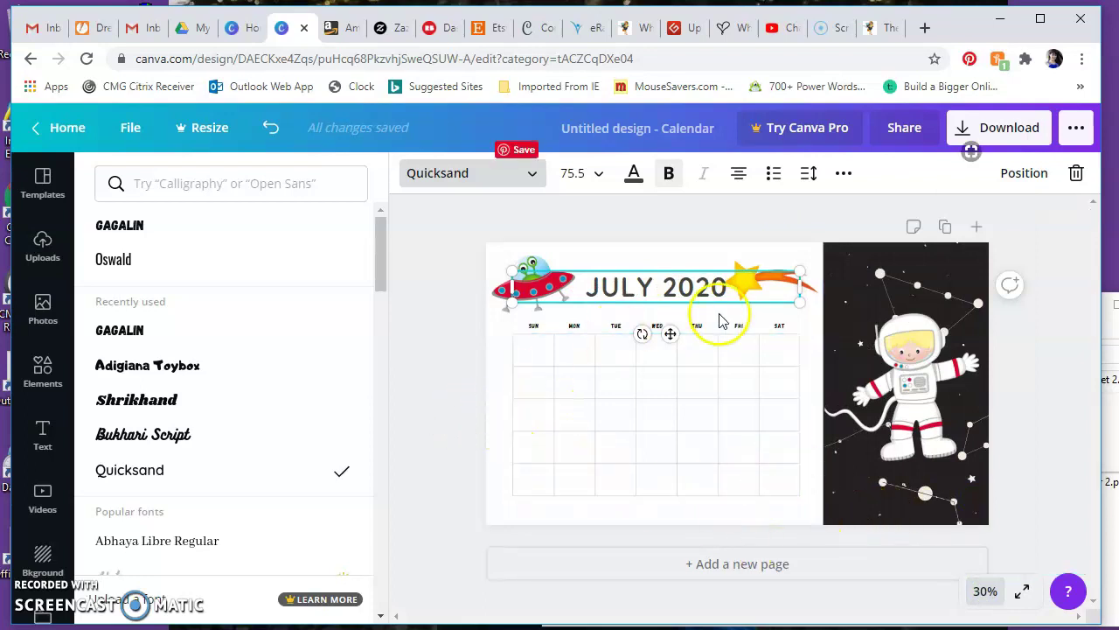
Rotate the shooting star beside the JULY 2020 title clockwise so its tail slopes down to the right
click(769, 278)
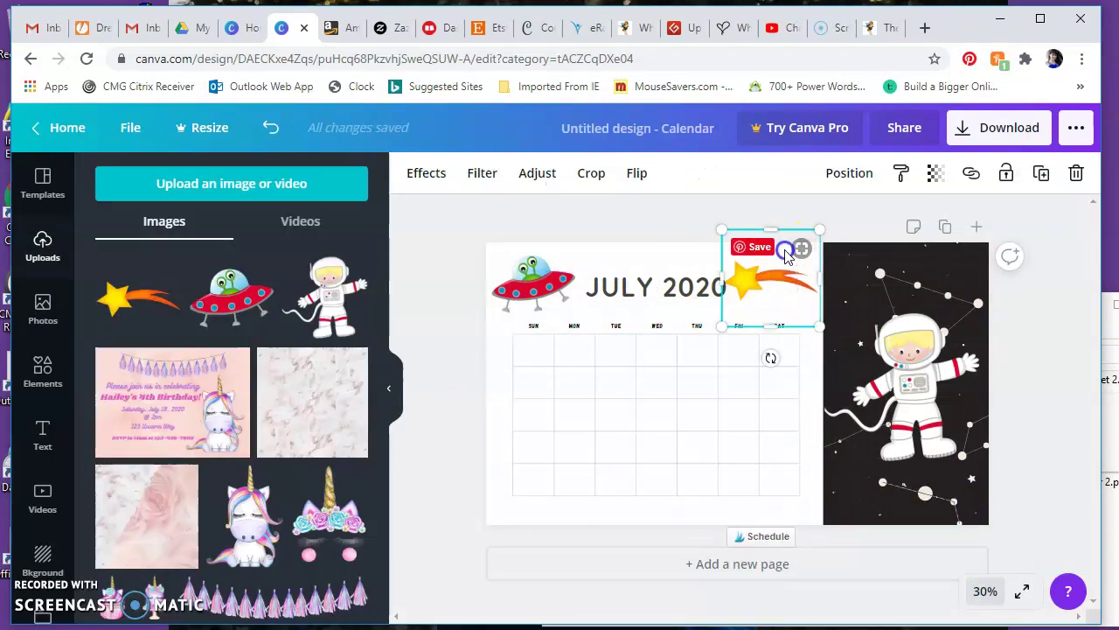
drag(720, 325, 802, 339)
click(690, 211)
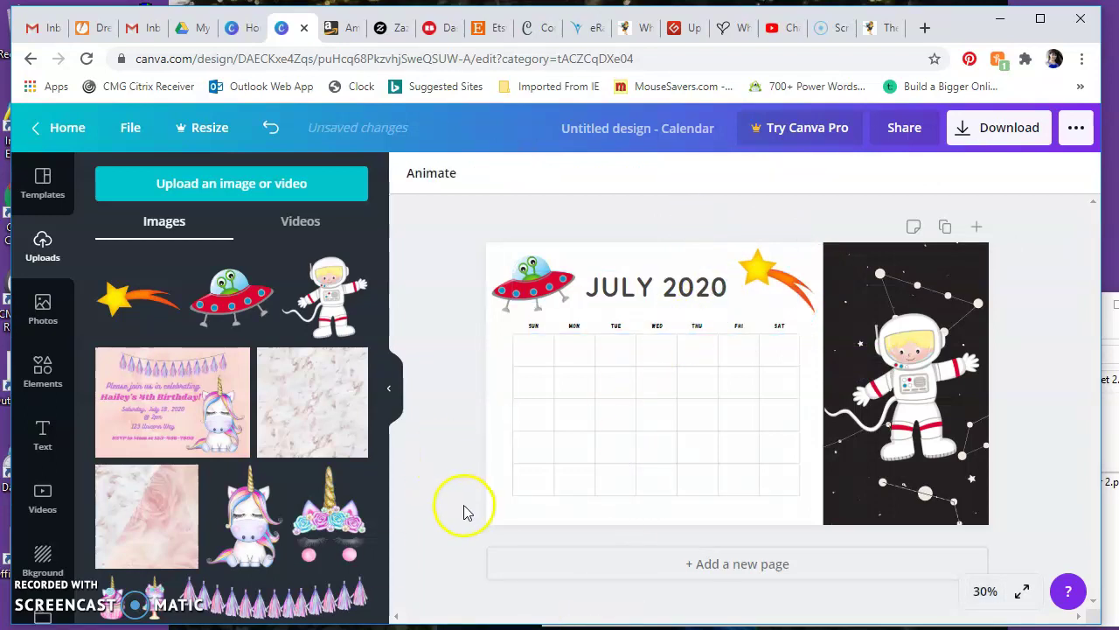
Set the calendar page's background to a custom very light grey, #f1f1f1
click(37, 555)
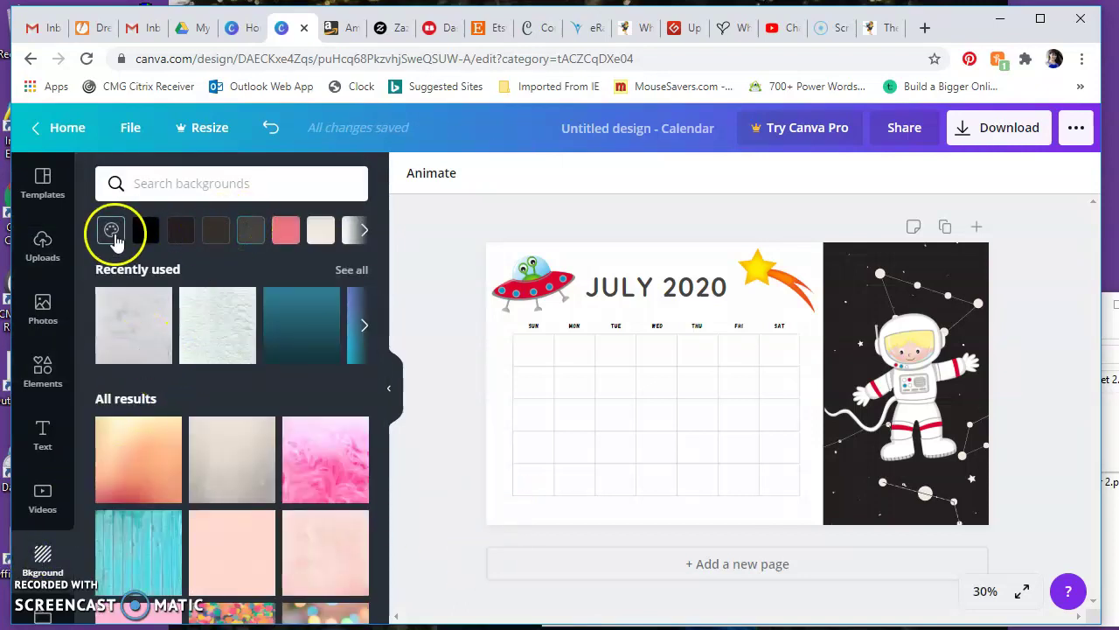
click(112, 232)
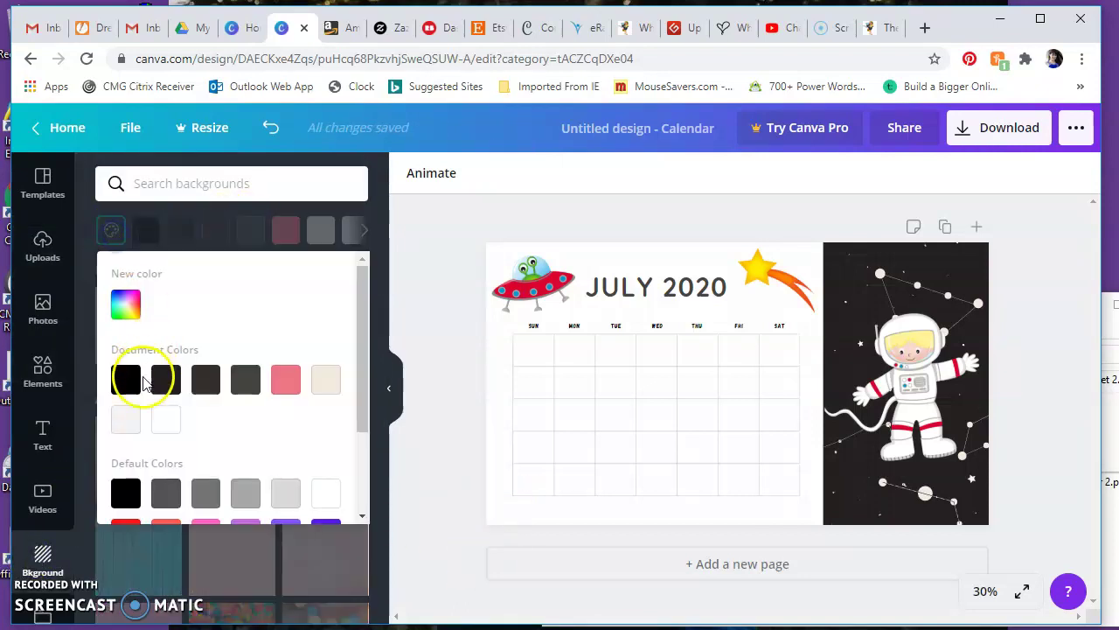
click(325, 379)
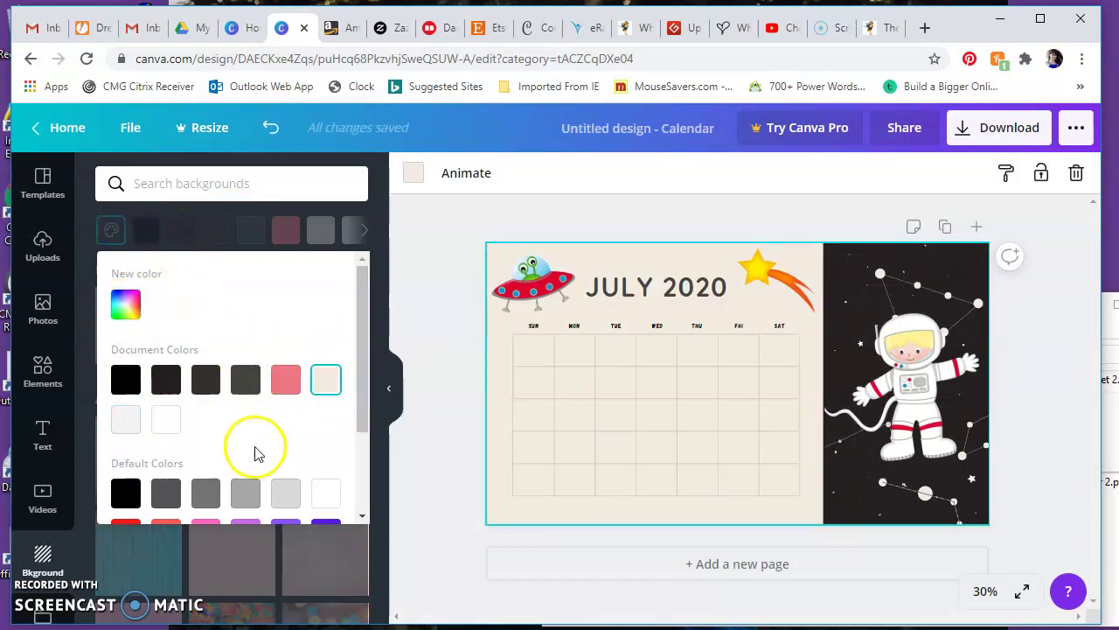
click(287, 499)
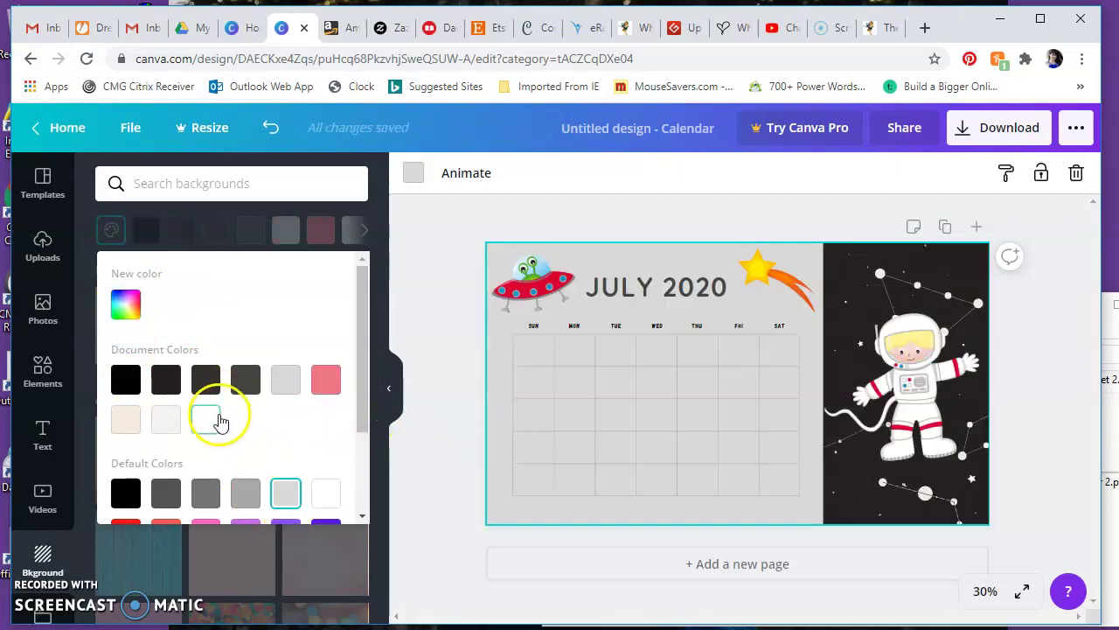
click(121, 306)
drag(116, 368, 103, 347)
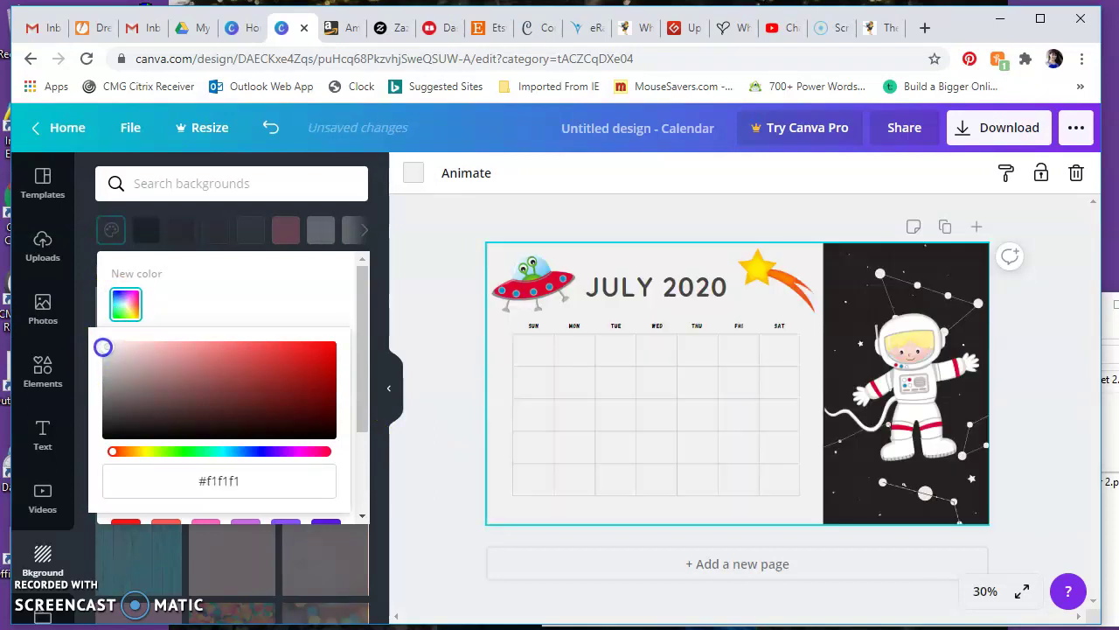
click(429, 245)
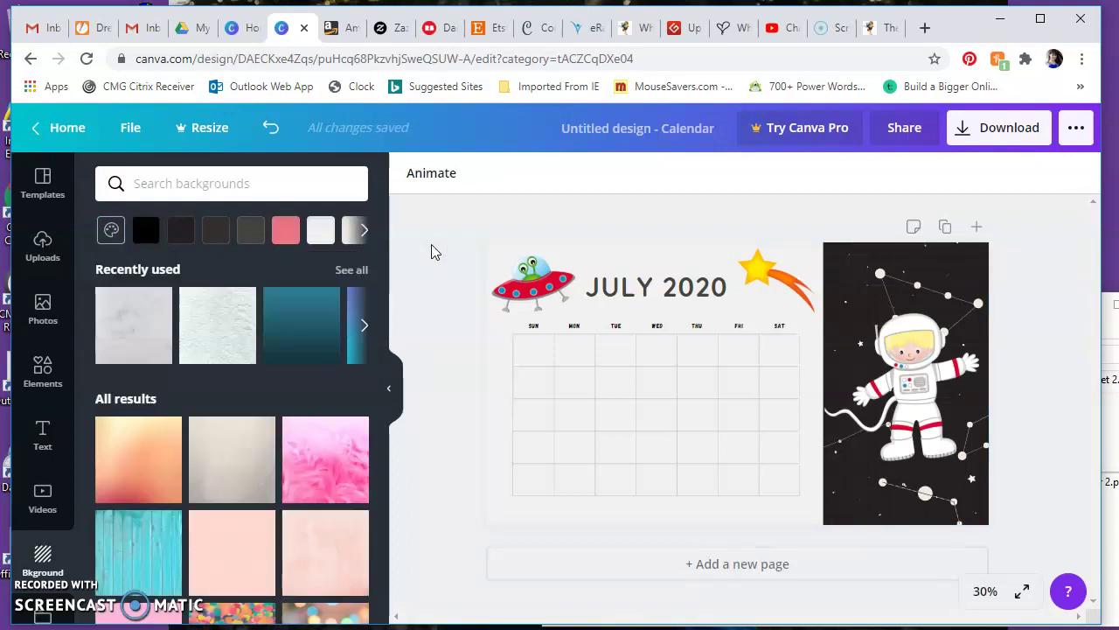
Open the color options for the calendar grid
click(689, 433)
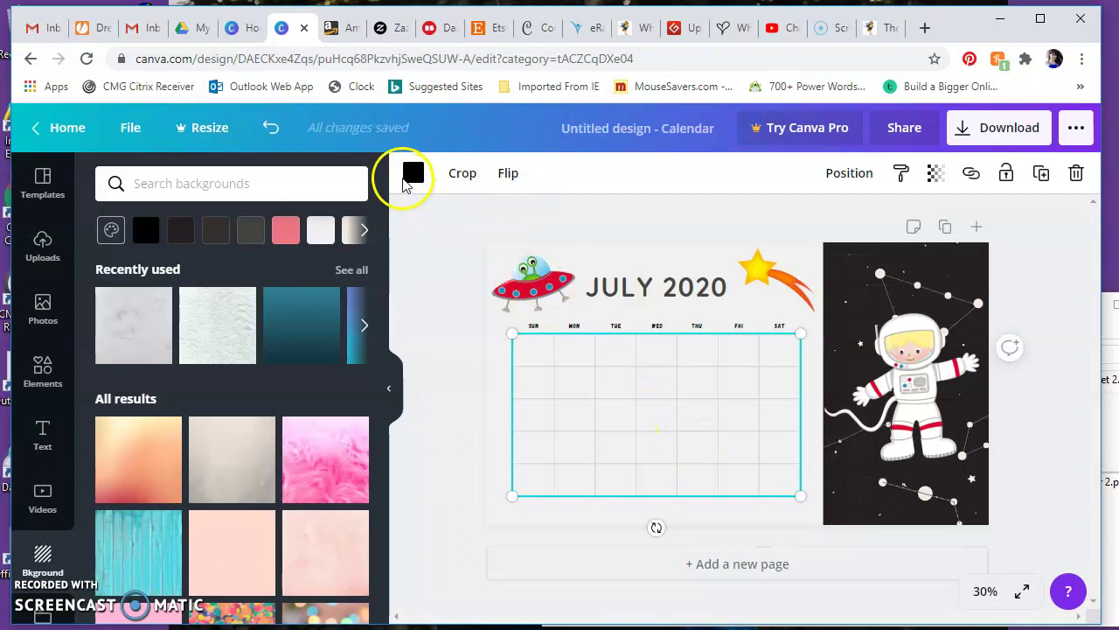
click(410, 173)
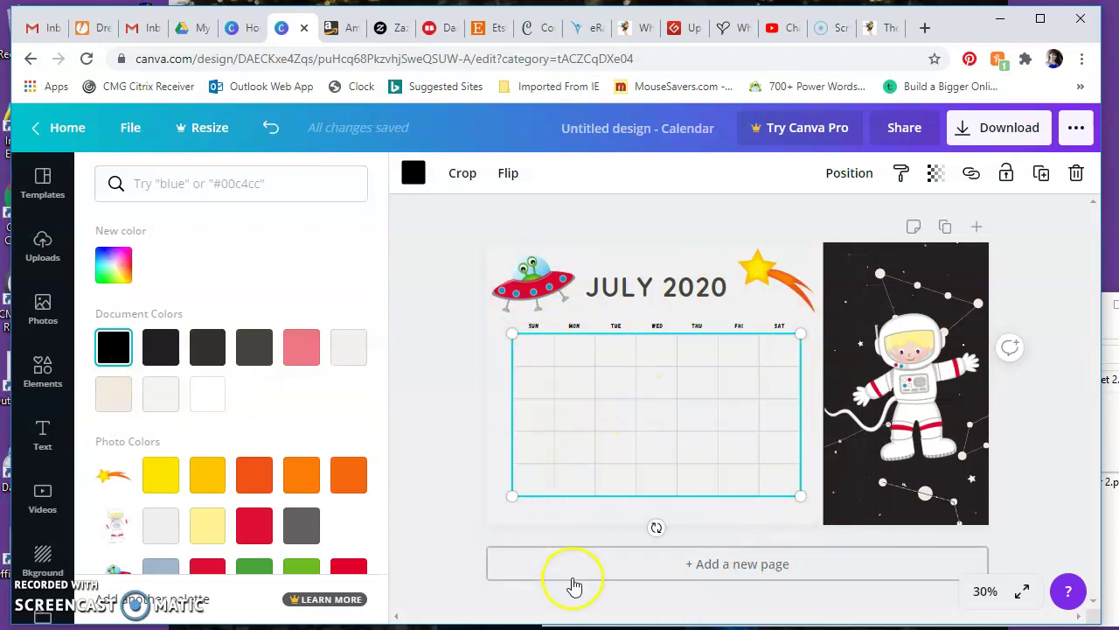
Duplicate the July 2020 calendar page as a second page
click(945, 228)
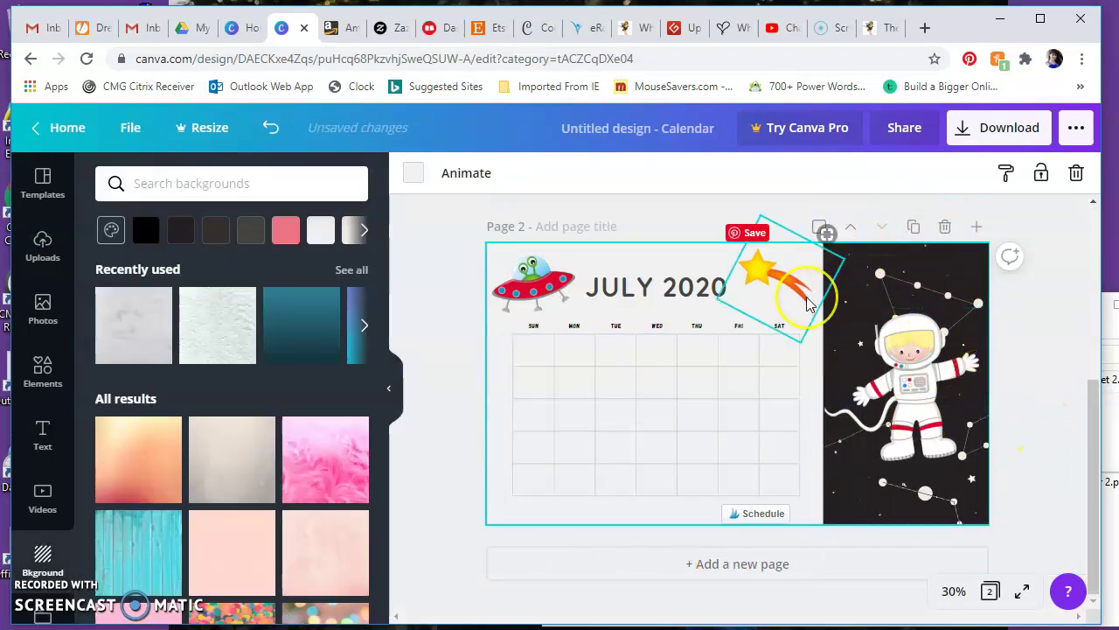
scroll(807, 302, up, 4)
scroll(807, 302, down, 2)
scroll(807, 304, up, 1)
scroll(807, 304, down, 3)
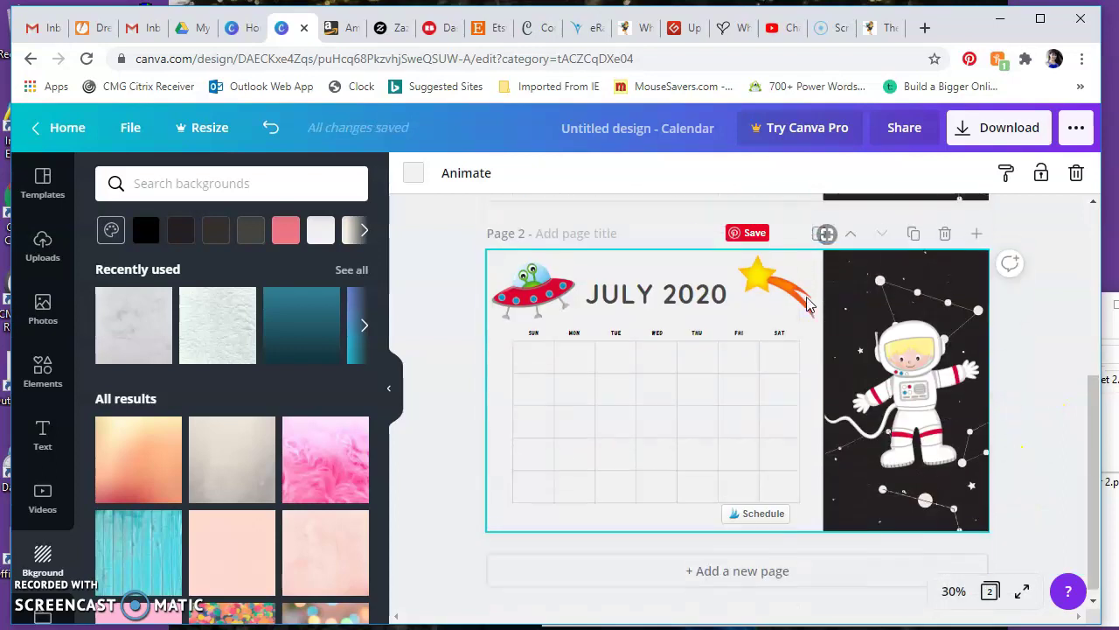
click(887, 305)
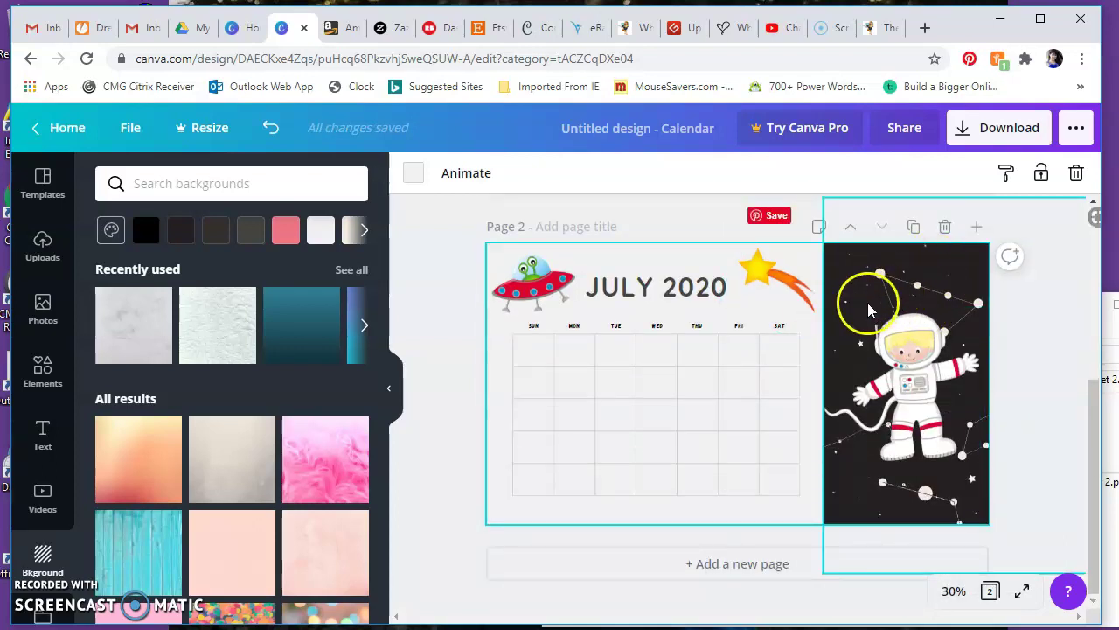
click(892, 292)
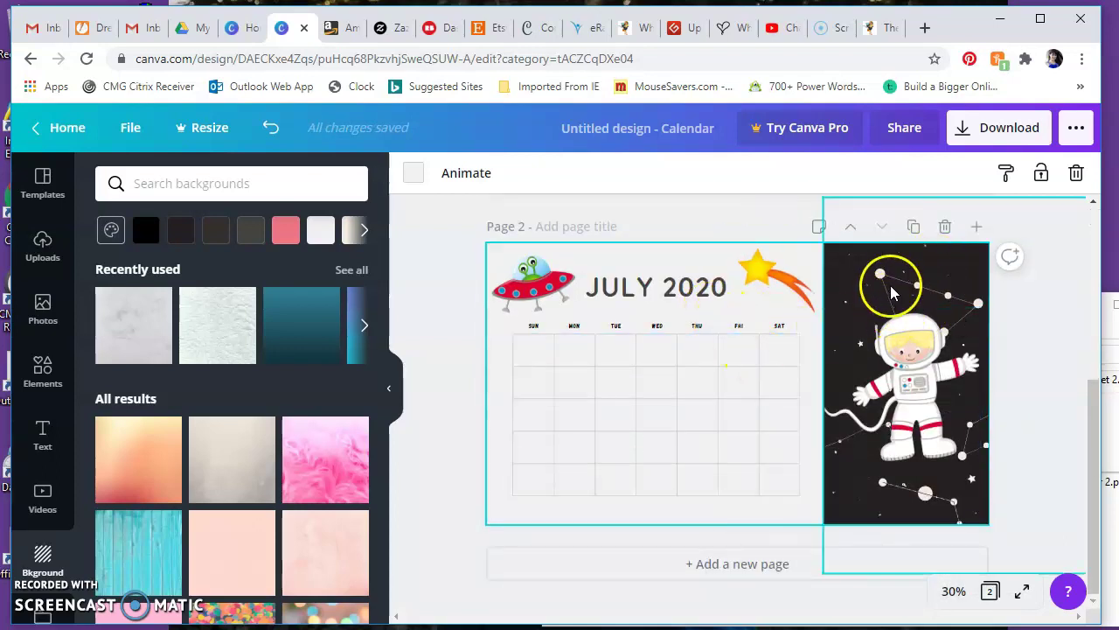
click(688, 368)
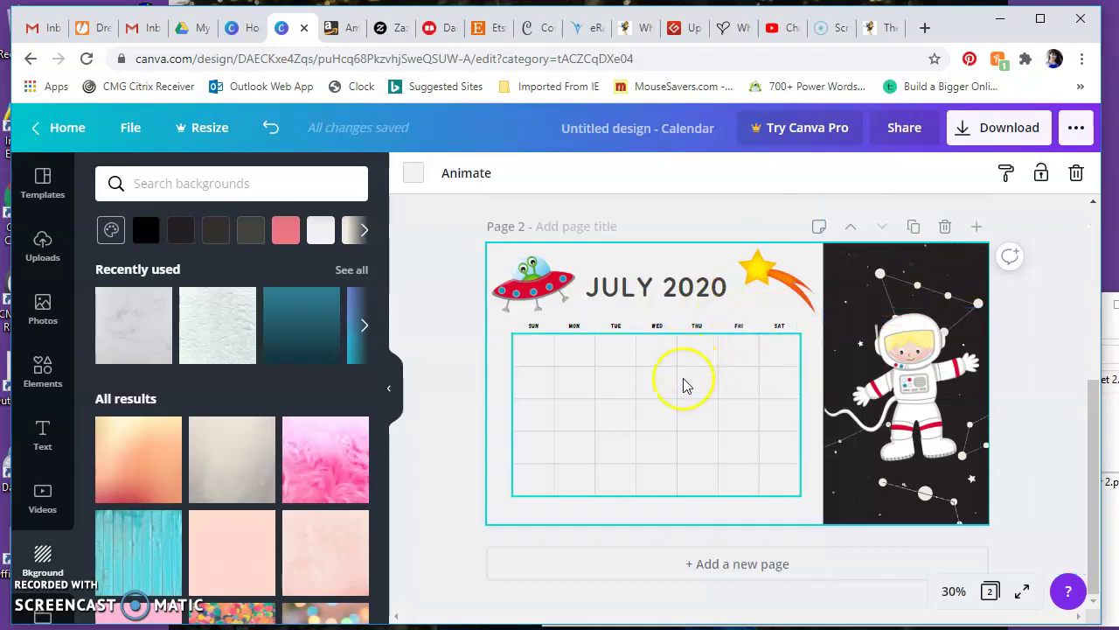
On page 2, shift the calendar grid, headings, title, spaceship and star to the right, and move the starry shape to the page's left side
drag(447, 273, 791, 505)
drag(709, 437, 851, 430)
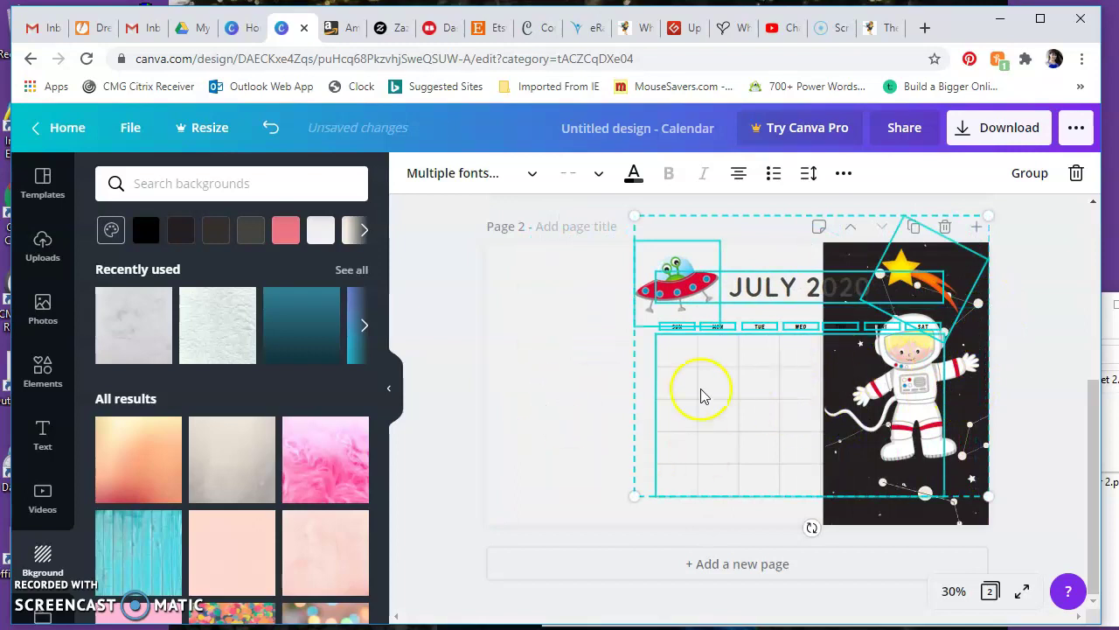
click(970, 514)
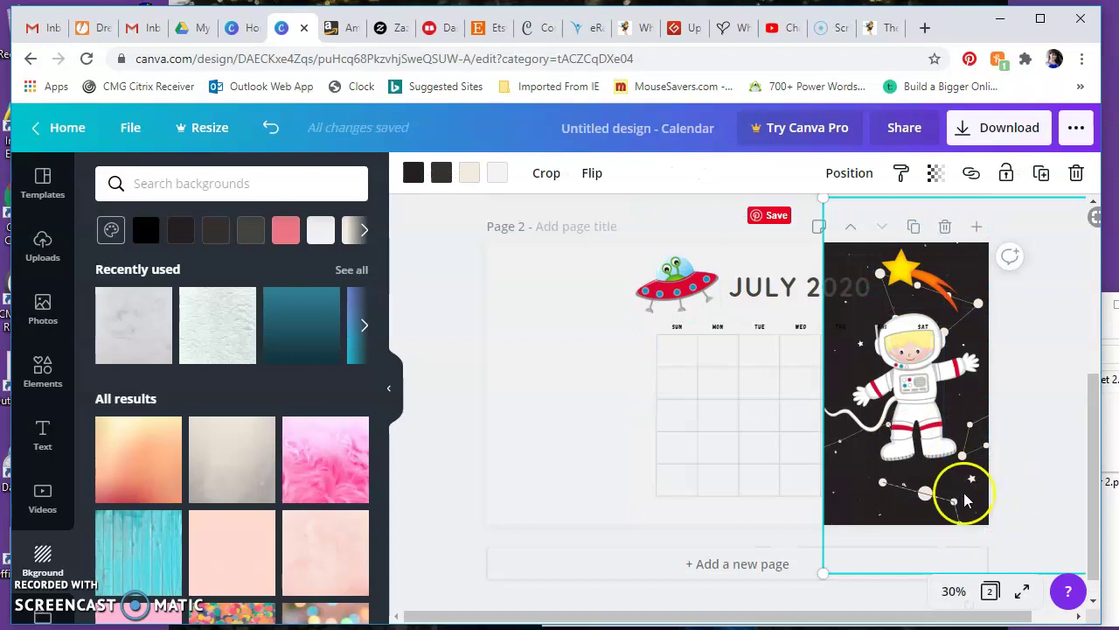
drag(962, 502, 460, 510)
Delete the pink rectangle and the dark grey strip behind the astronaut on page 2
click(967, 279)
click(971, 282)
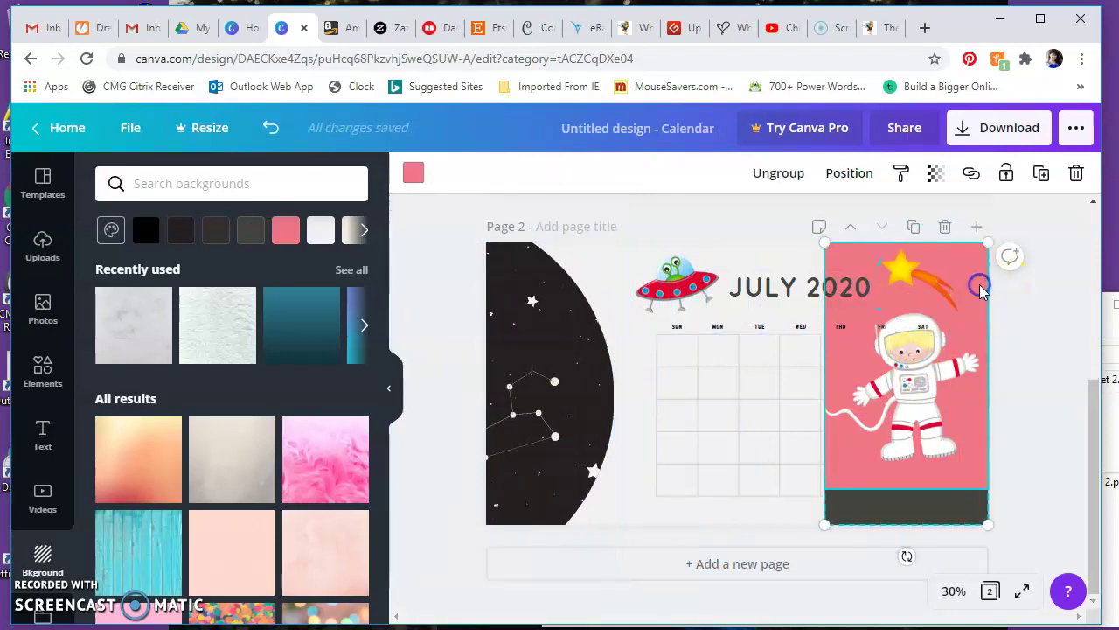
click(980, 292)
key(Delete)
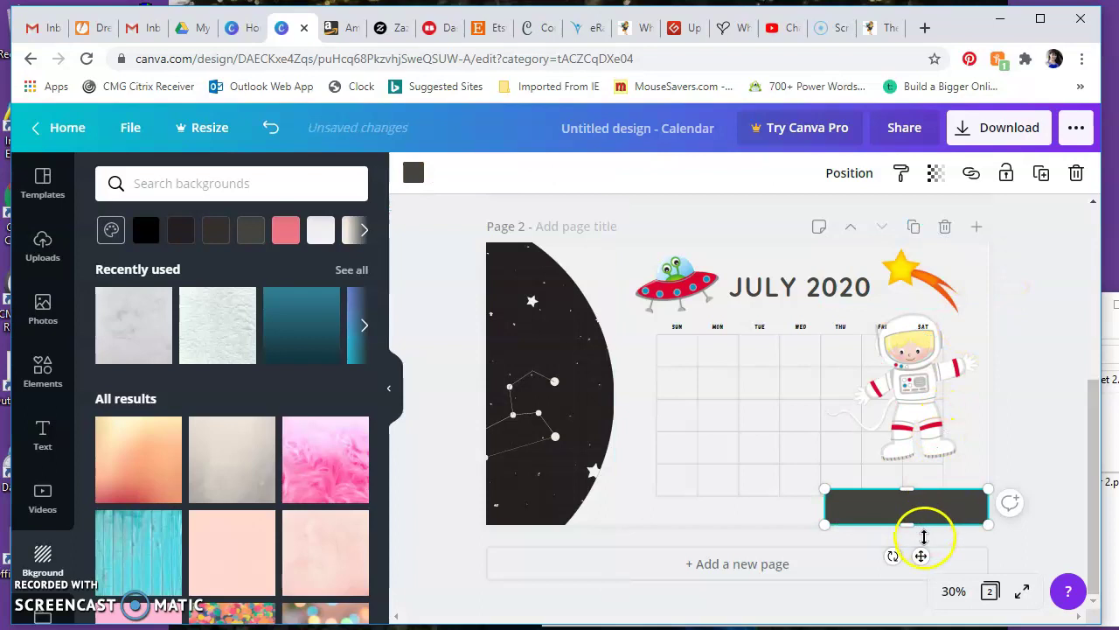
key(Delete)
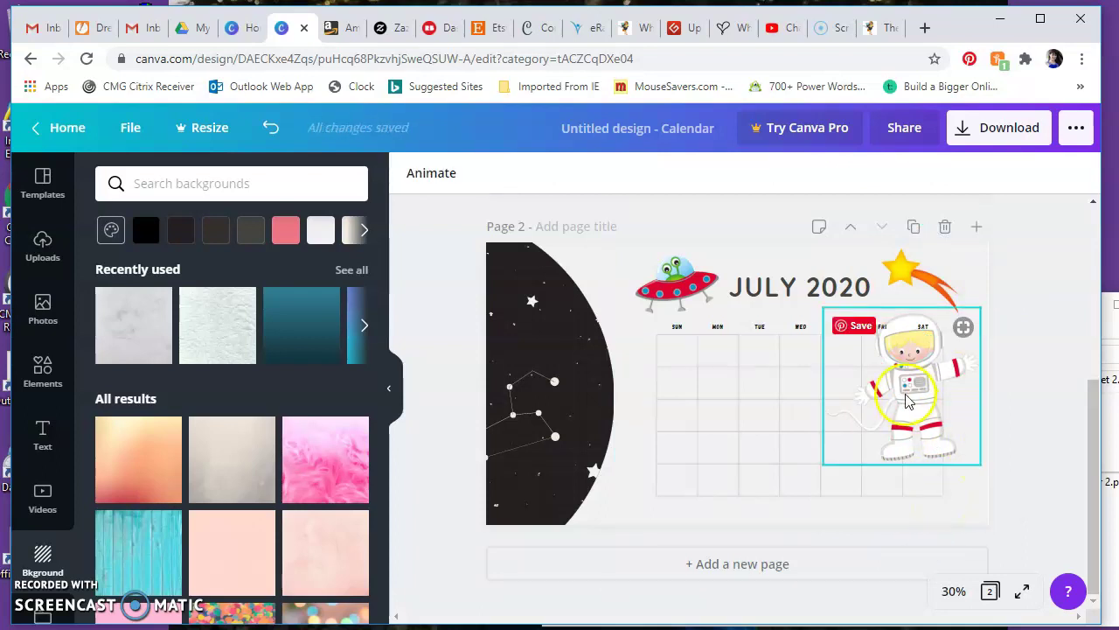
Nudge the starry shape on page 2 slightly to the right and move the astronaut onto it
click(548, 412)
right_click(589, 412)
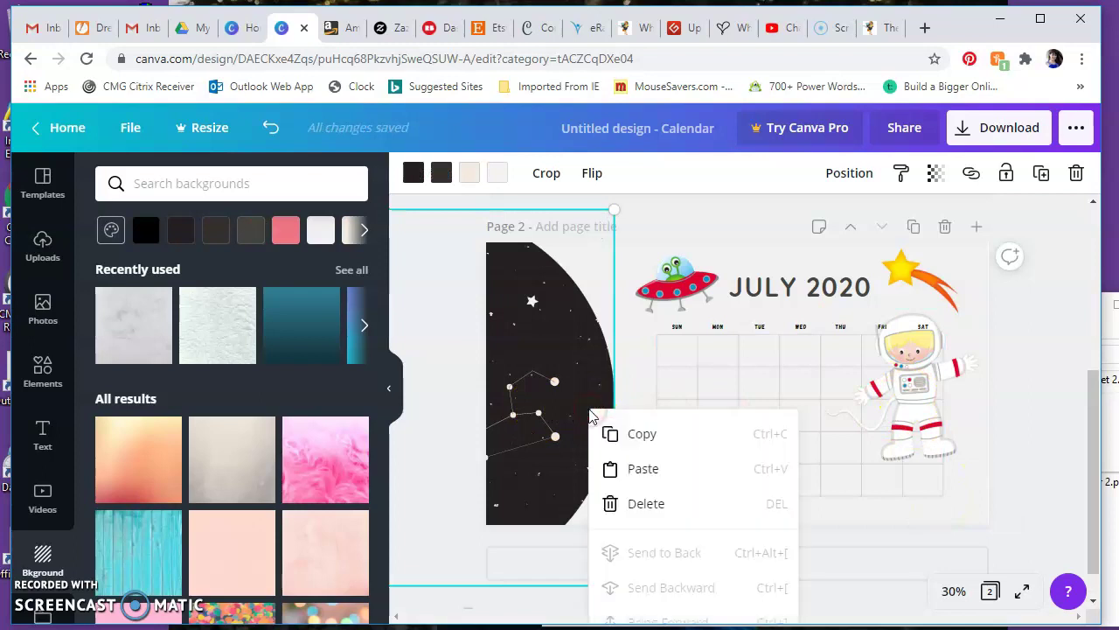
drag(554, 362, 584, 360)
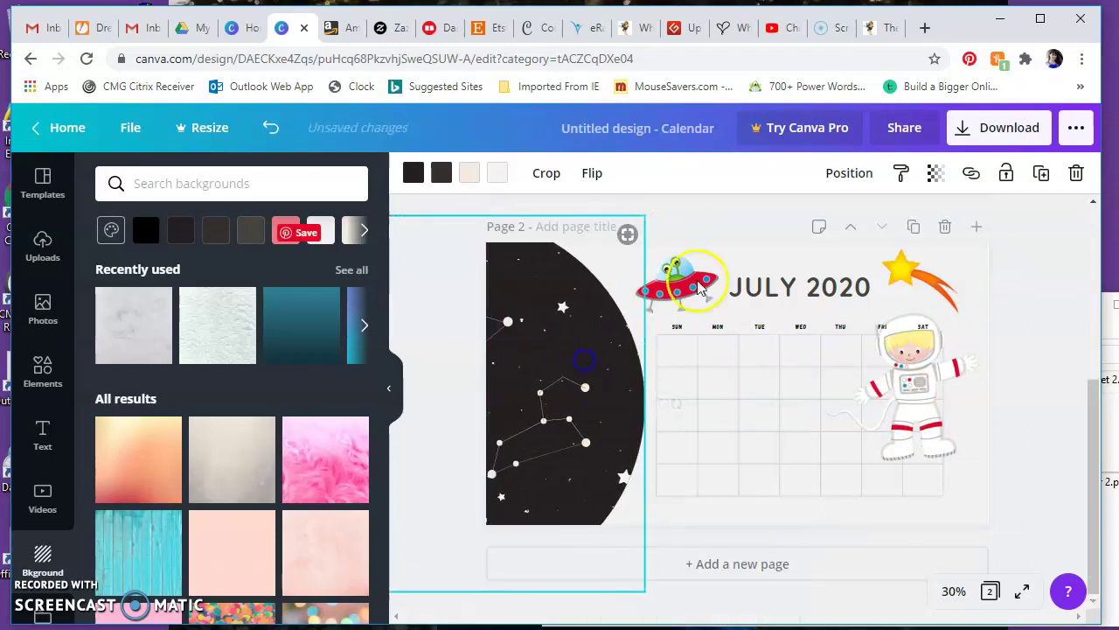
drag(915, 325, 569, 337)
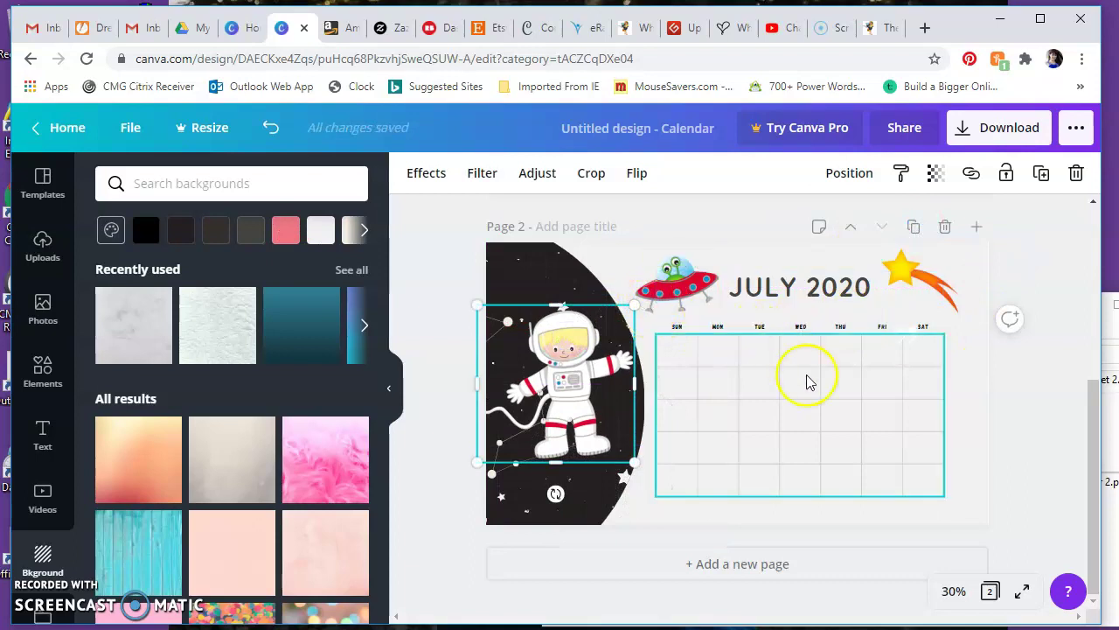
Shift page 2's calendar, title and clipart slightly right and down, and move the starry shape a little further right behind the astronaut
drag(724, 478, 958, 525)
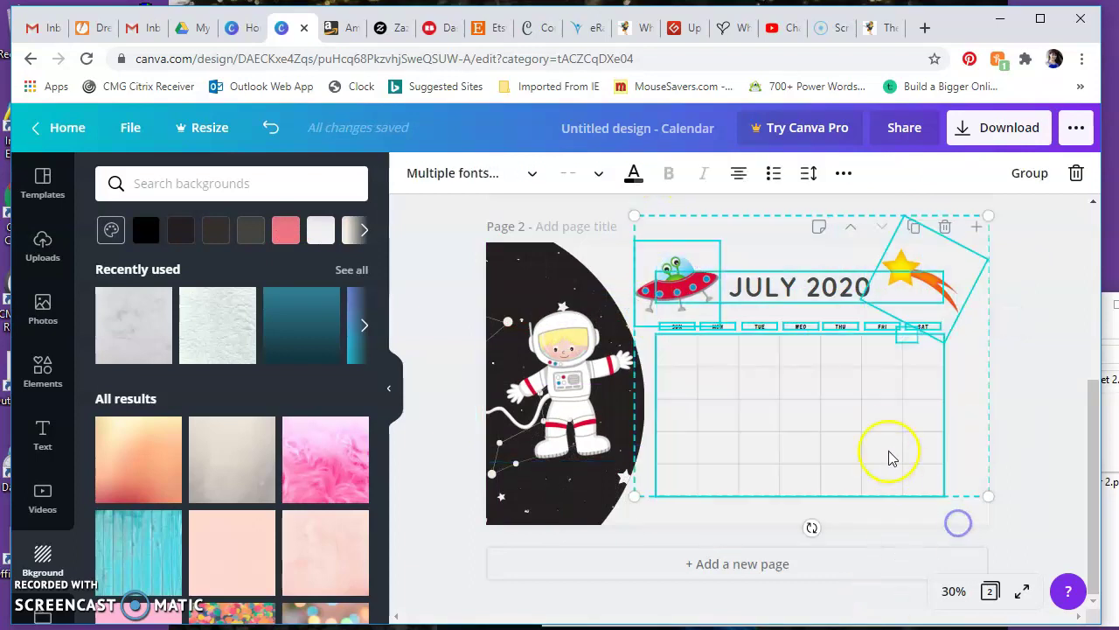
drag(877, 437, 901, 444)
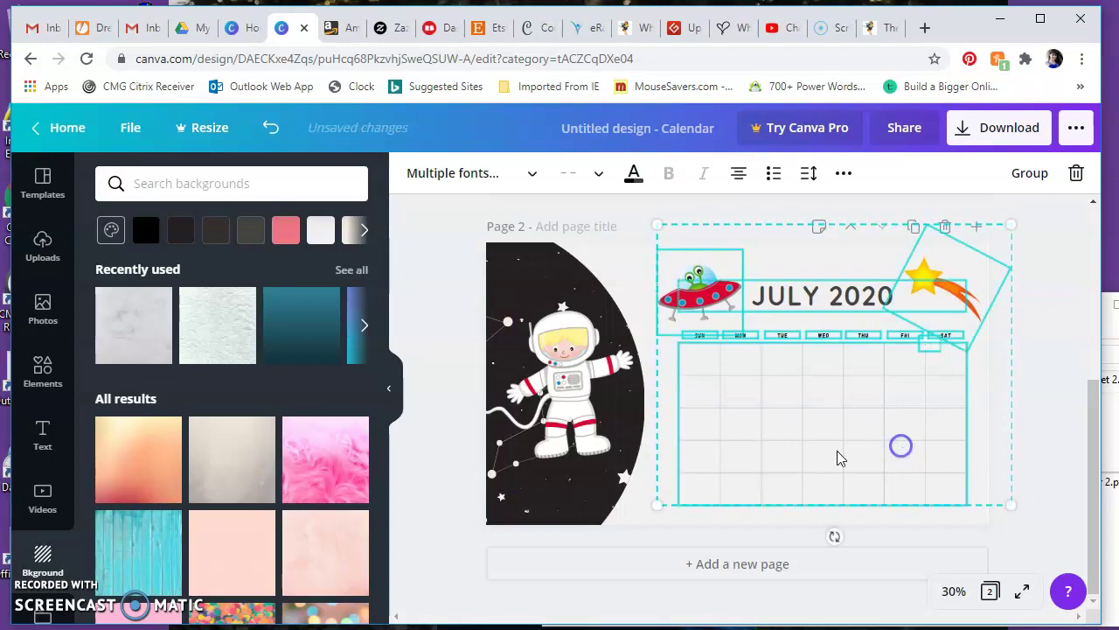
click(440, 448)
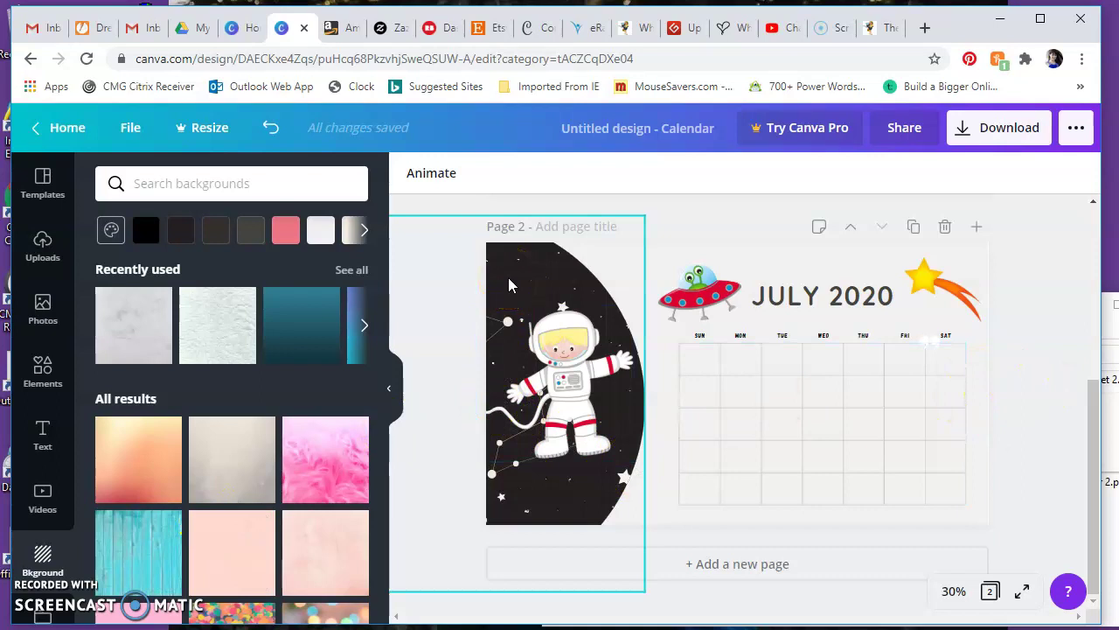
drag(511, 285, 528, 281)
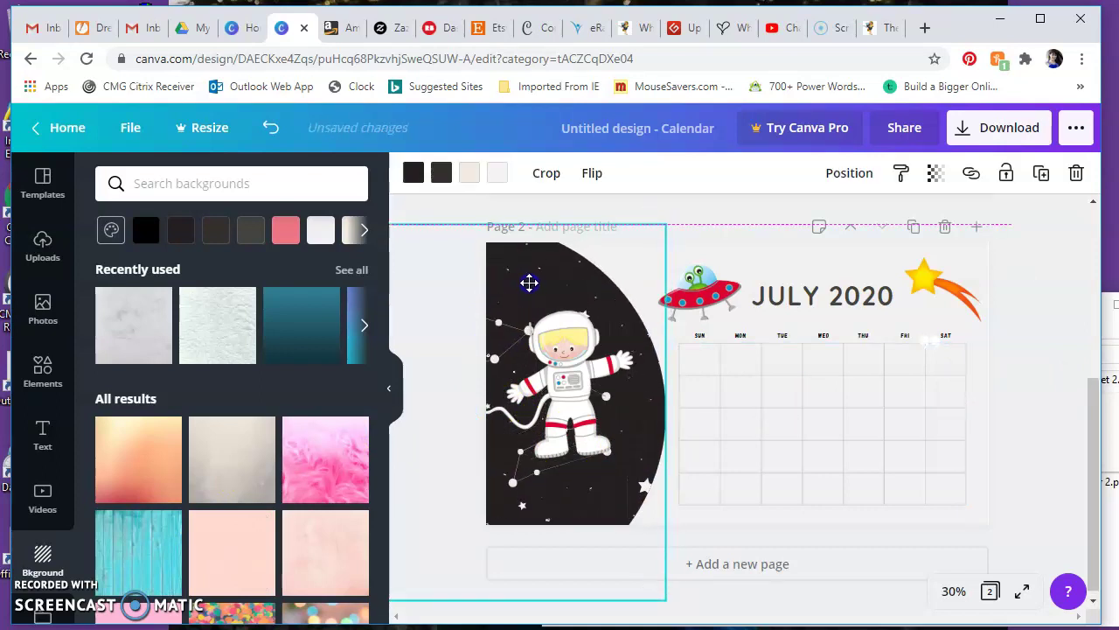
click(436, 296)
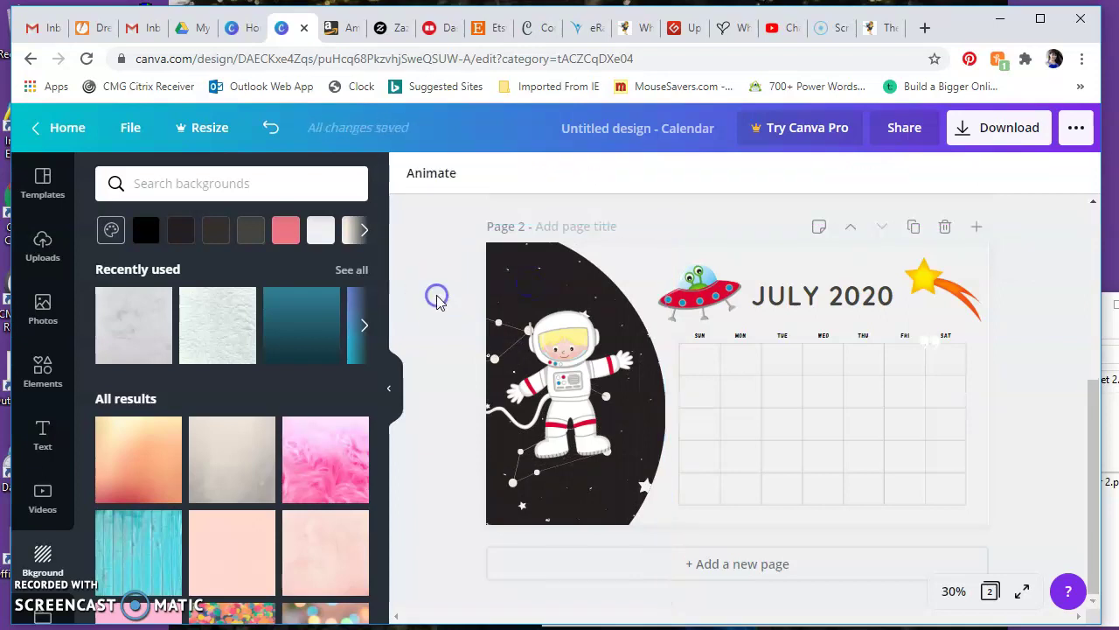